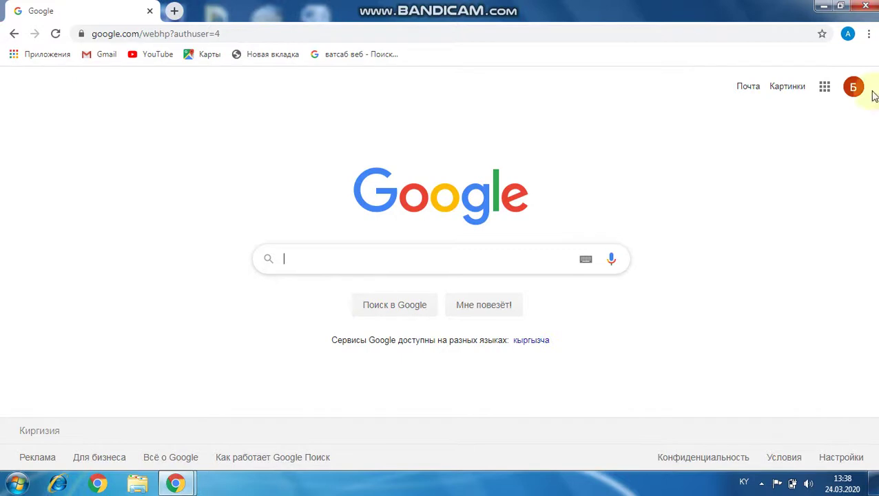
Open Google Drive from the Google home page and dismiss the welcome message
left_click(824, 89)
left_click(691, 290)
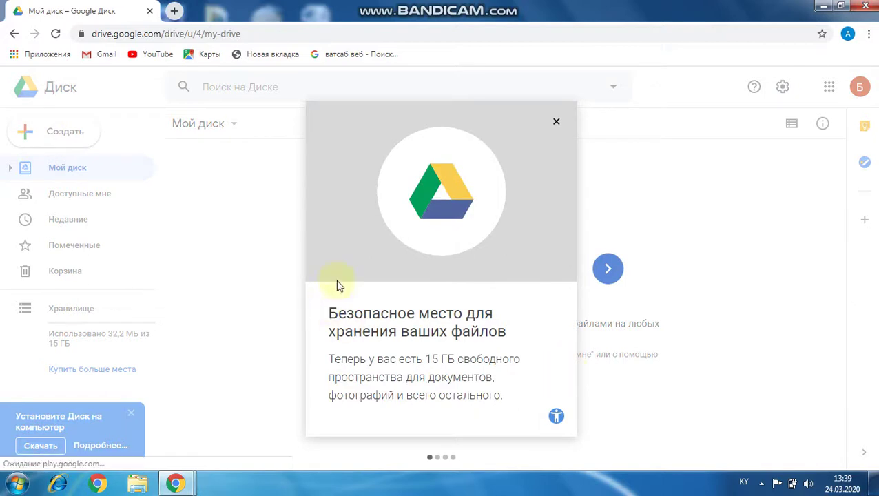
left_click(556, 122)
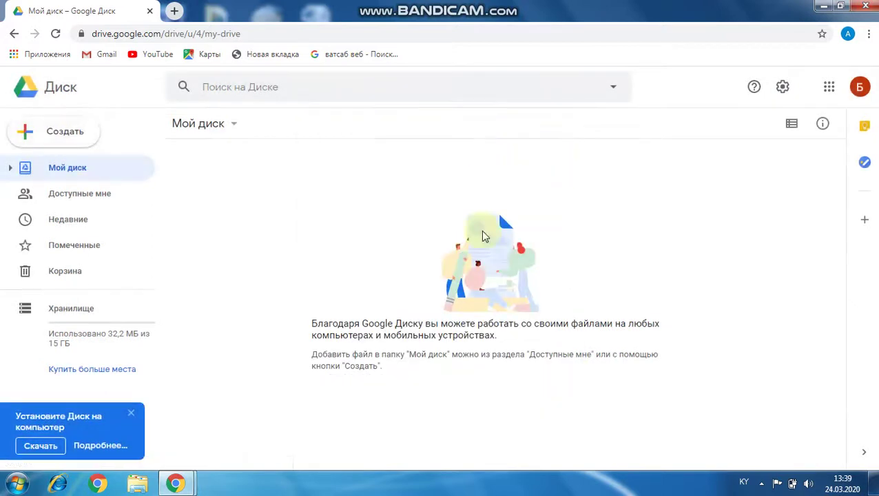
Create a new blank Google Form in My Drive, accept the new Google Forms introduction and close its tour
left_click(57, 138)
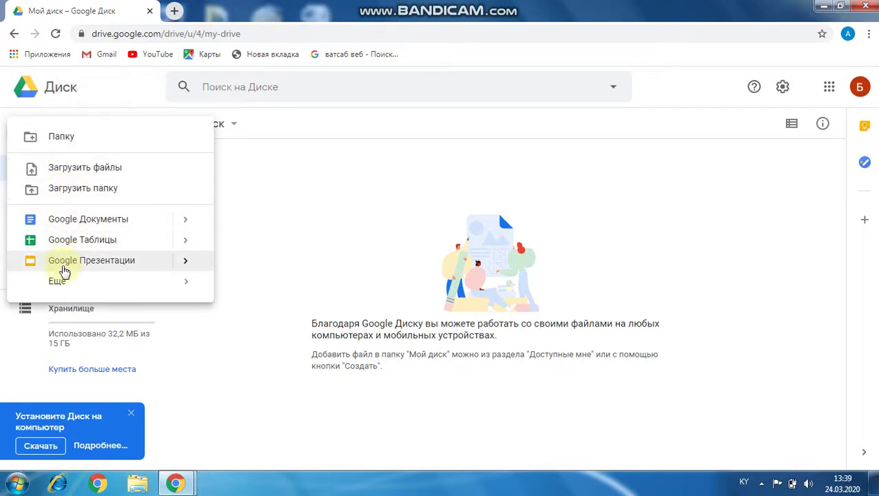
mouse_move(55, 284)
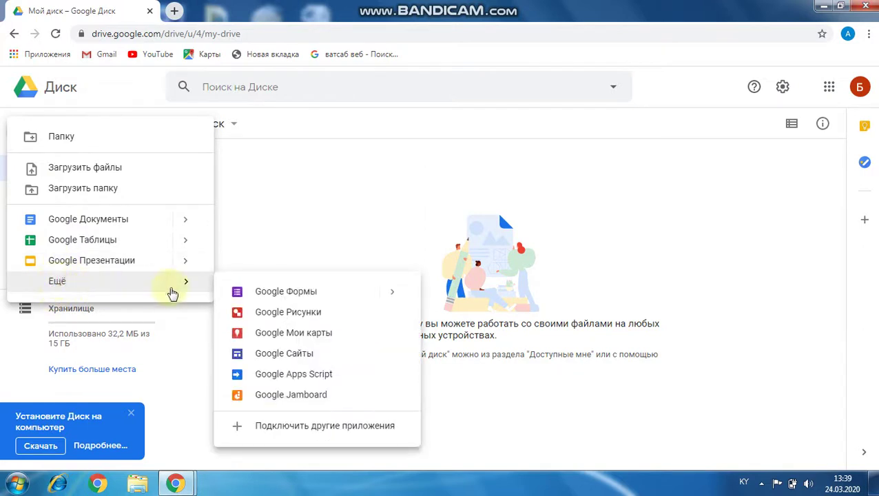
left_click(270, 292)
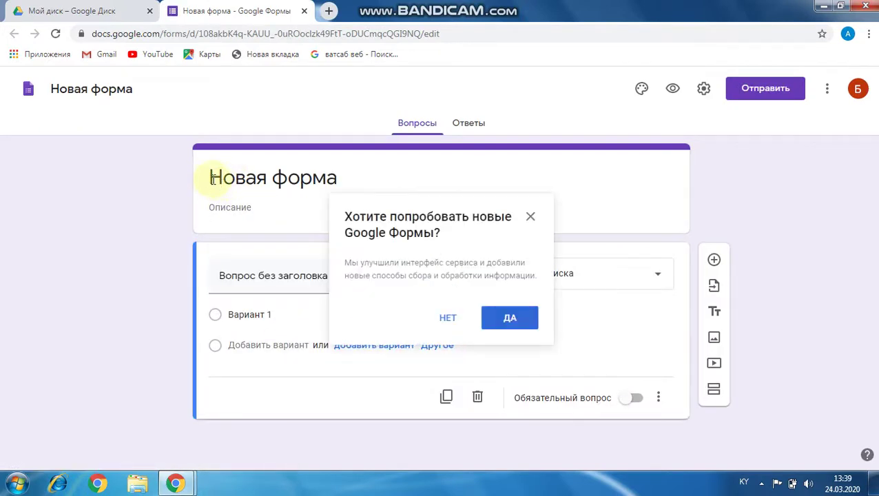
left_click(521, 321)
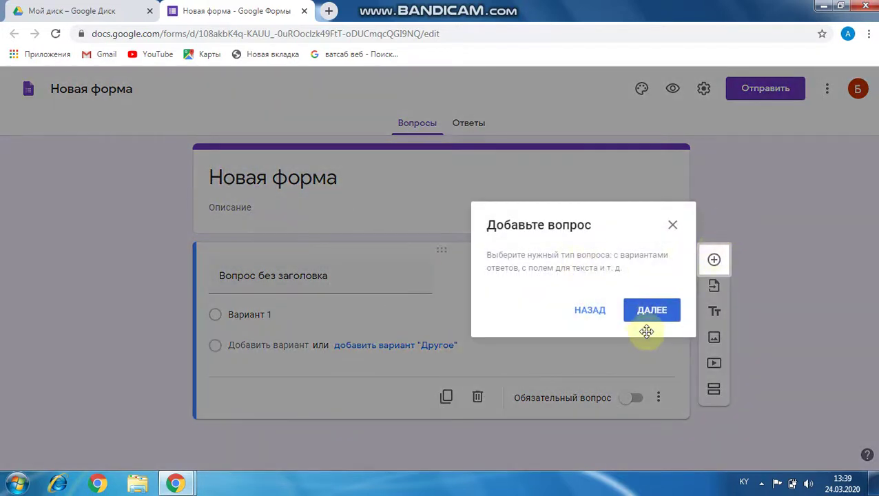
left_click(653, 313)
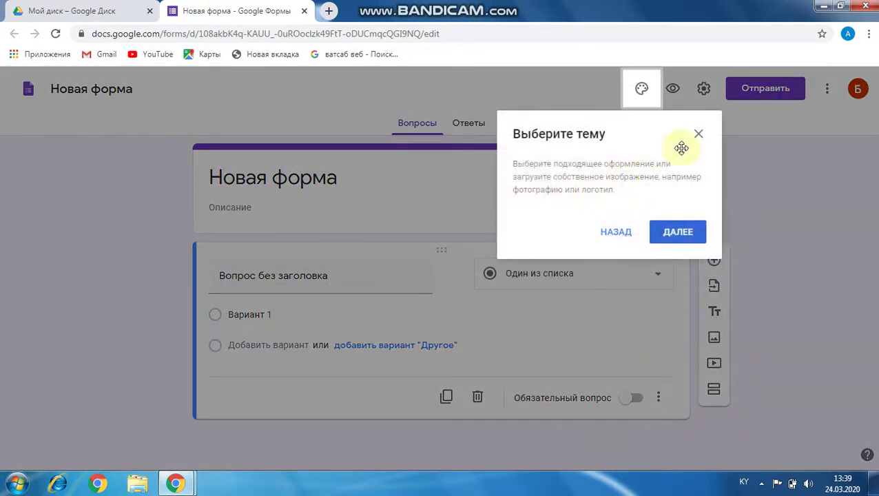
left_click(698, 135)
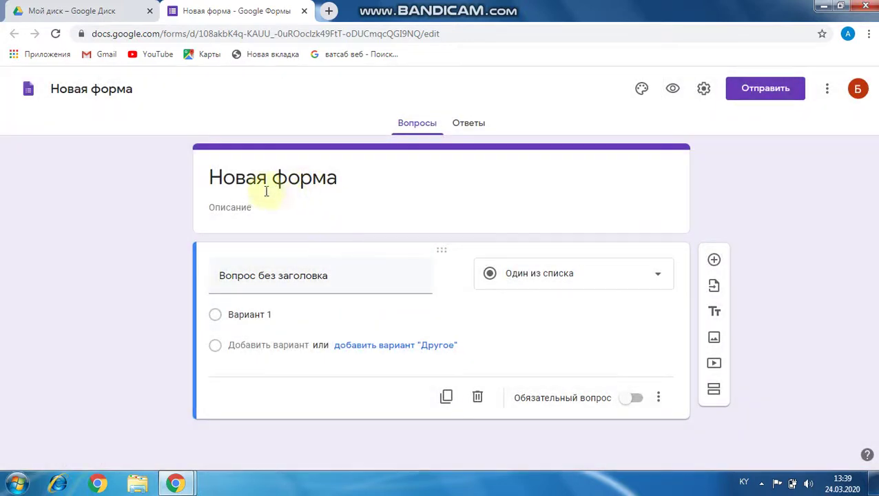
Set the form's title to "Кыргызстан"
left_click(246, 182)
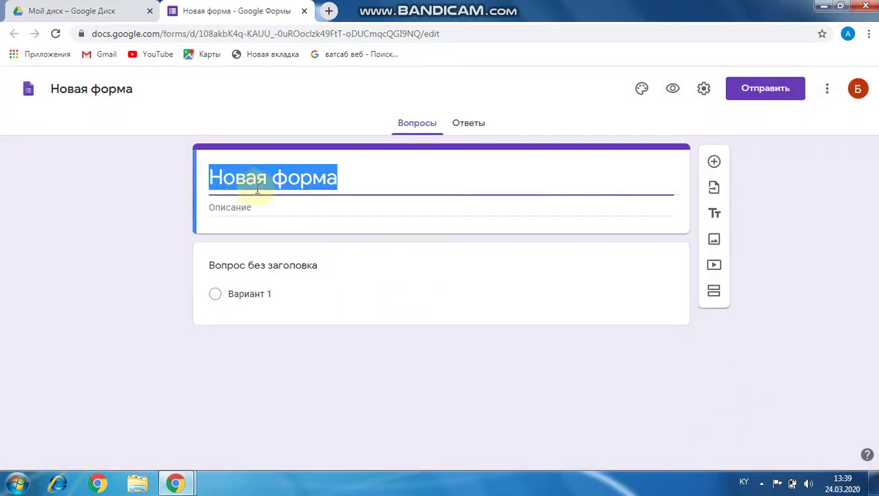
type("Кыргы")
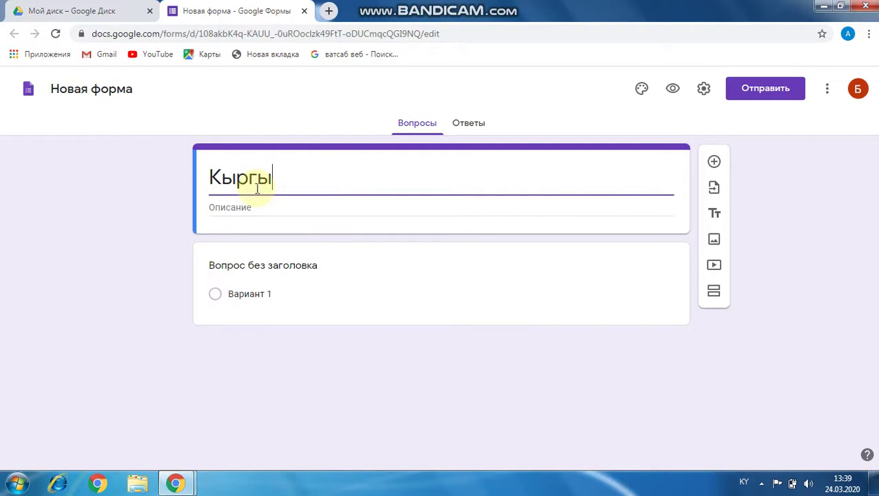
type("зстан")
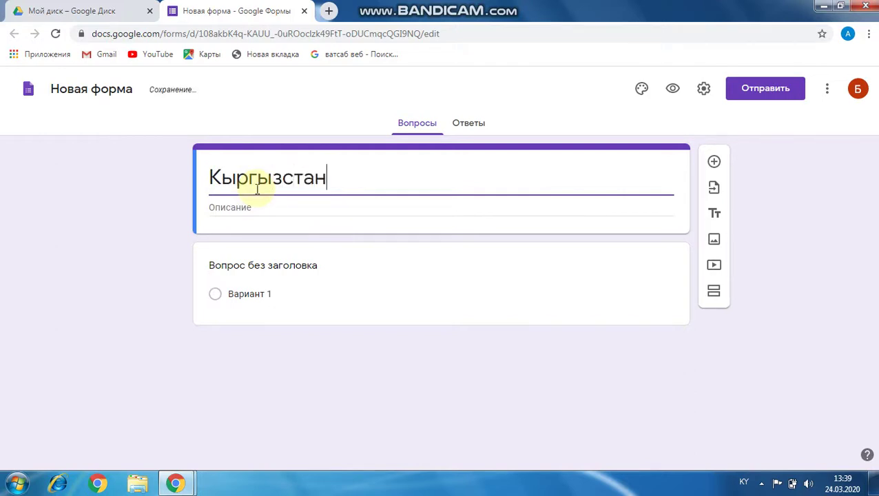
left_click(240, 207)
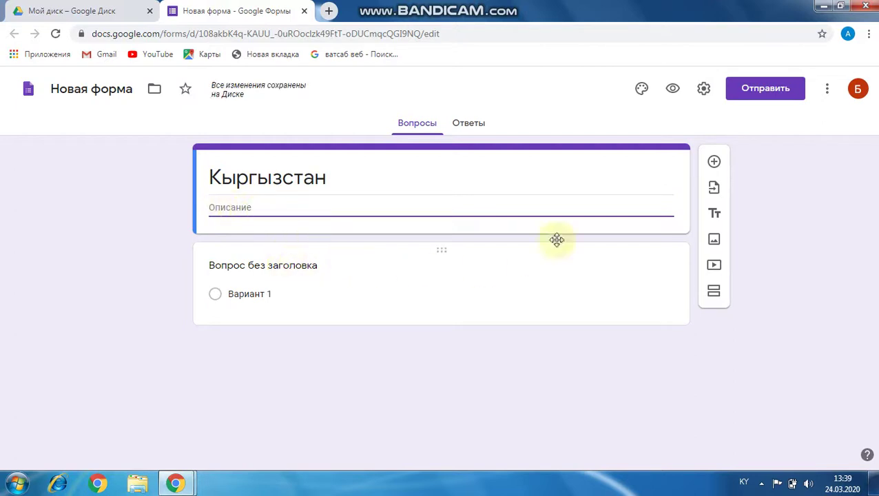
Add a question below the form header with the text "Окуучунун аты-жөнү"
left_click(714, 163)
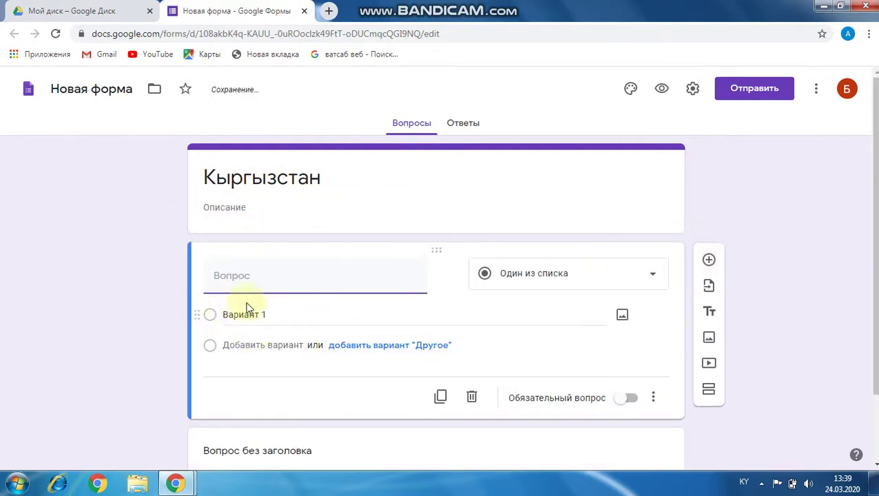
type("окуучунун аты")
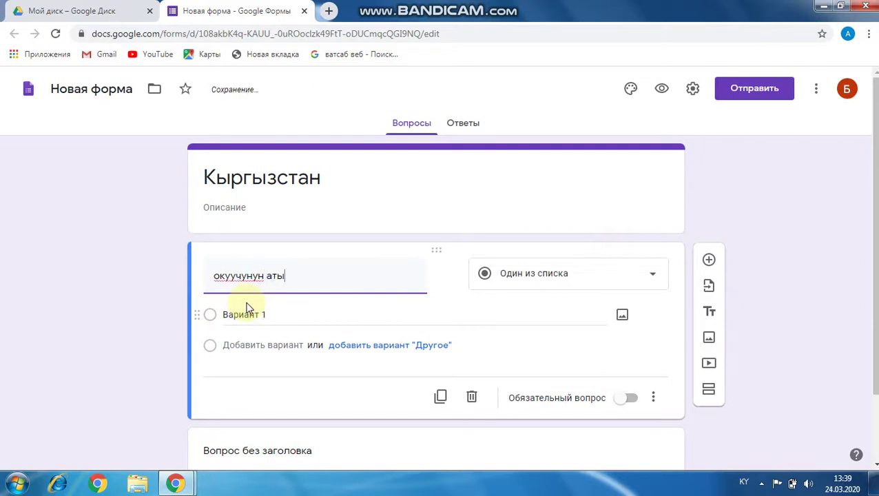
type("-ж")
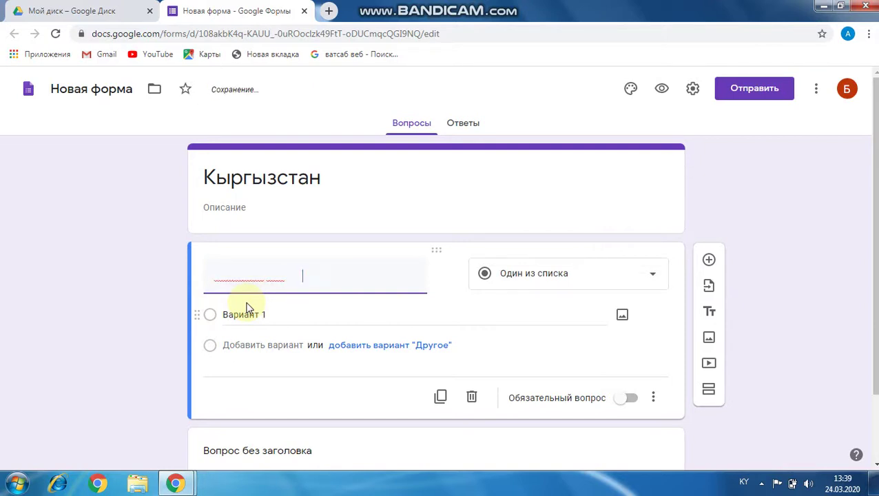
type("өнү")
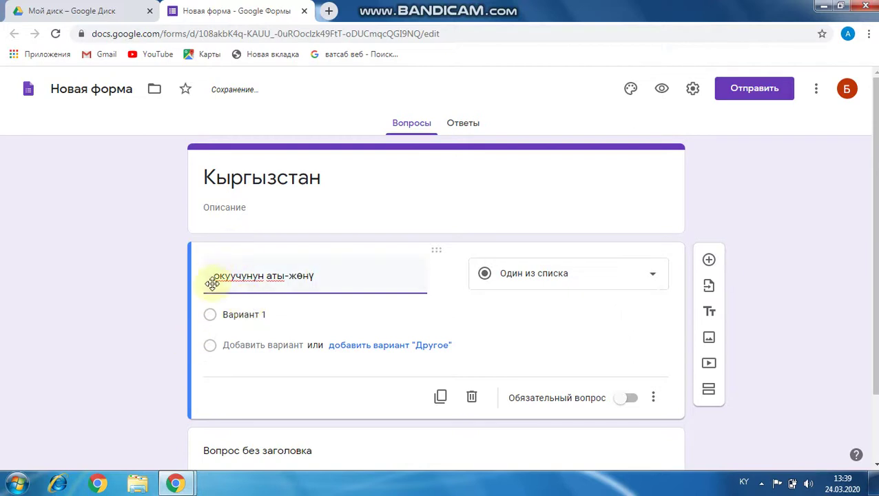
left_click(223, 280)
key("BackSpace")
type("О")
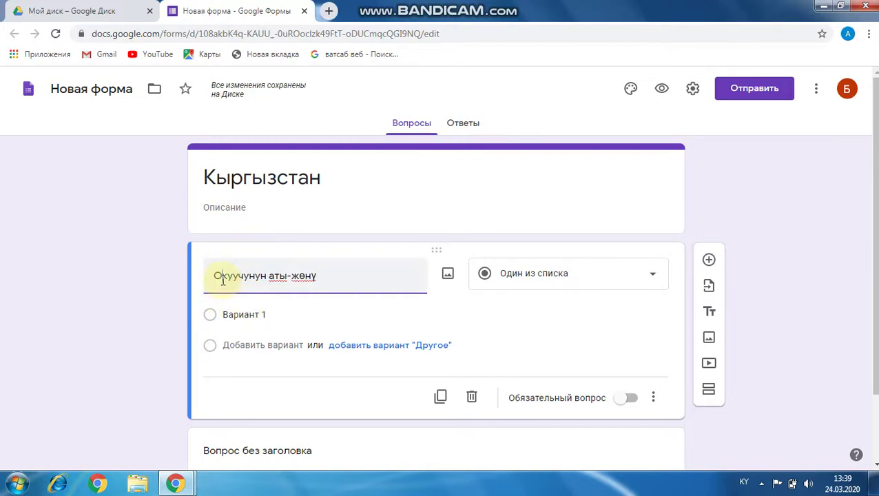
Set the "Окуучунун аты-жөнү" question's answer type to "Текст (строка)" and make it required
left_click(270, 314)
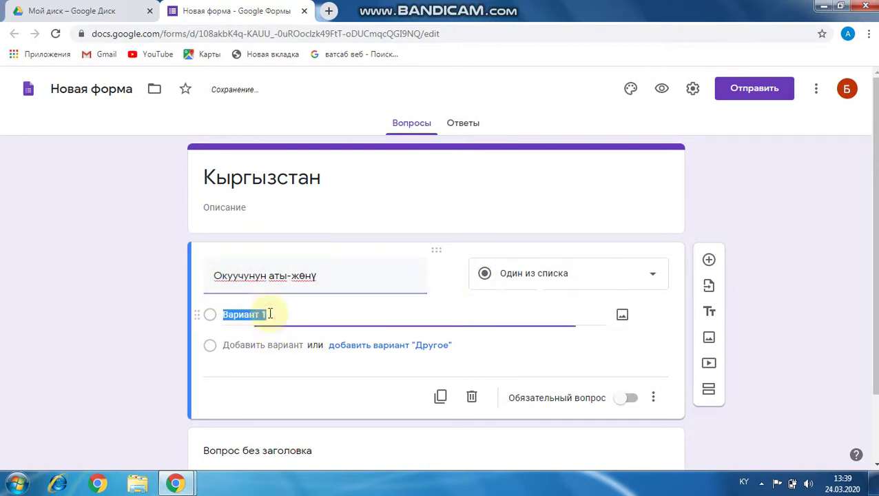
left_click(653, 276)
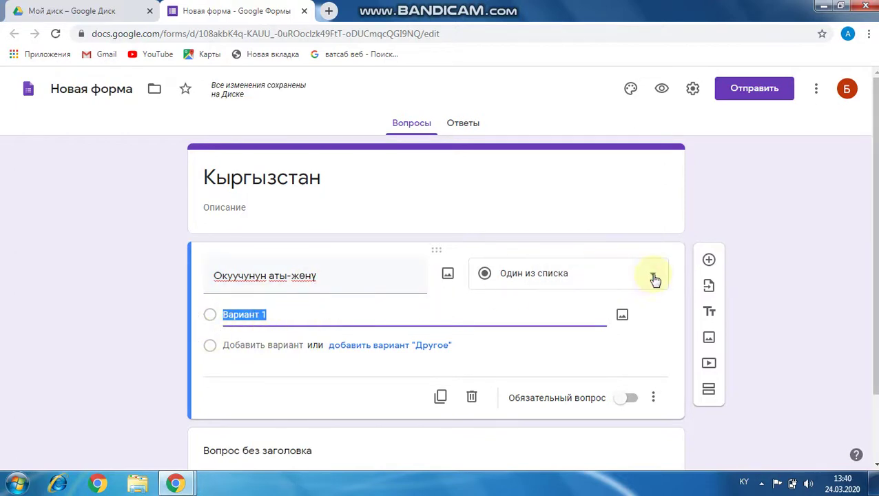
left_click(555, 108)
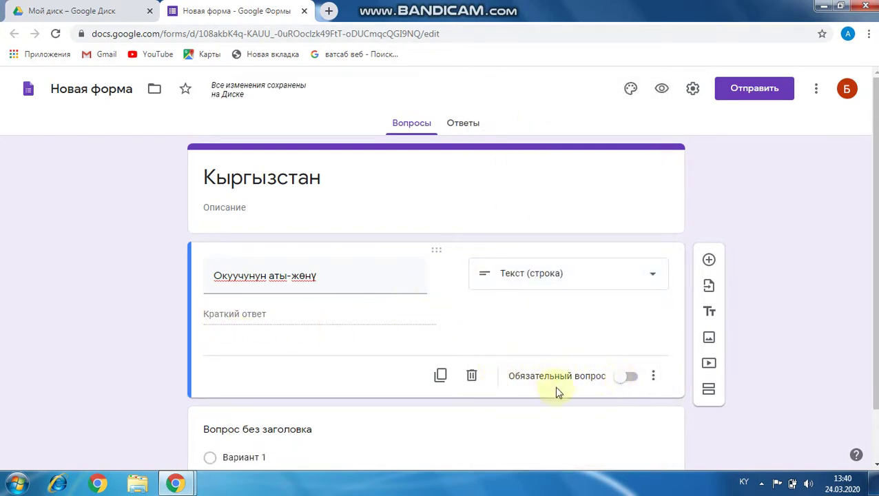
left_click(632, 377)
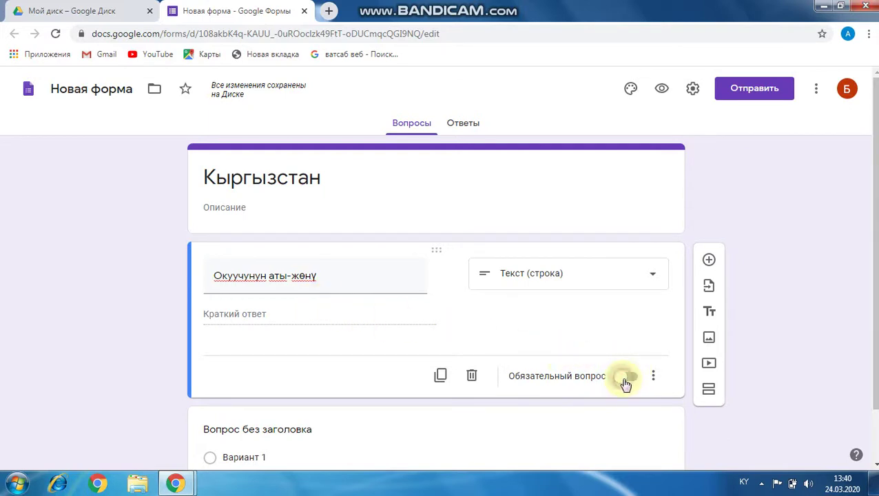
Add another question below it with the text "Классы"
left_click(708, 261)
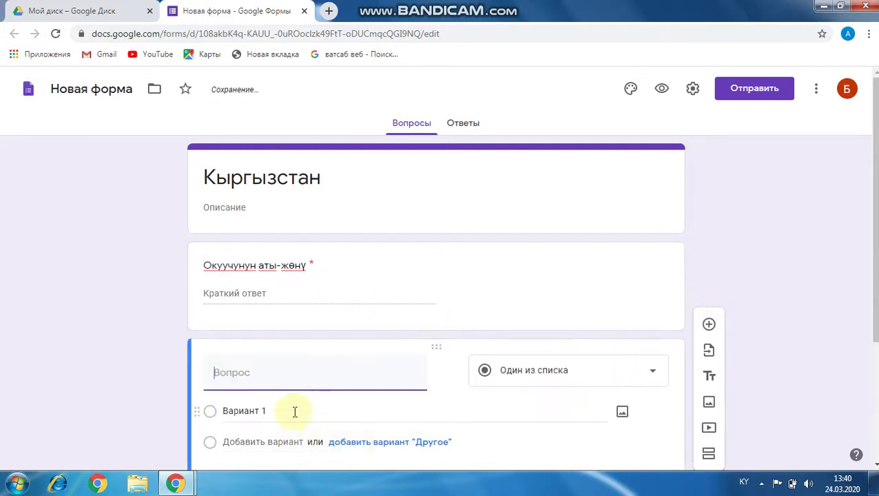
type("к")
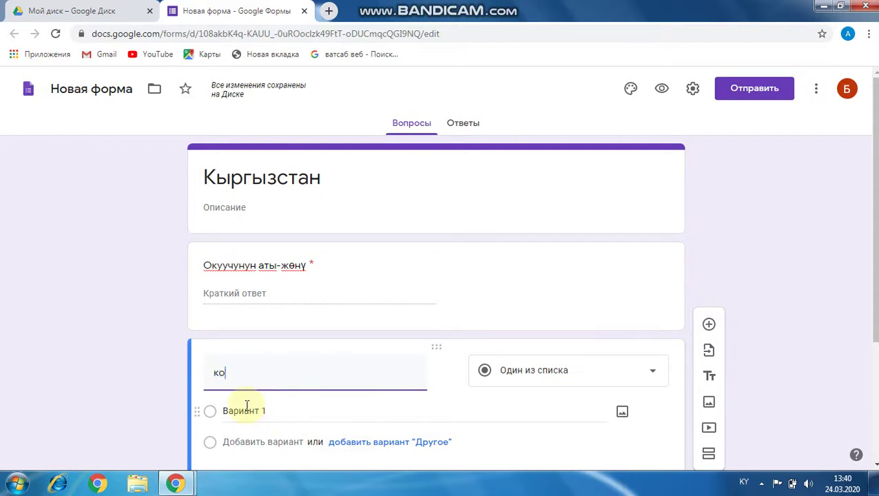
key("BackSpace")
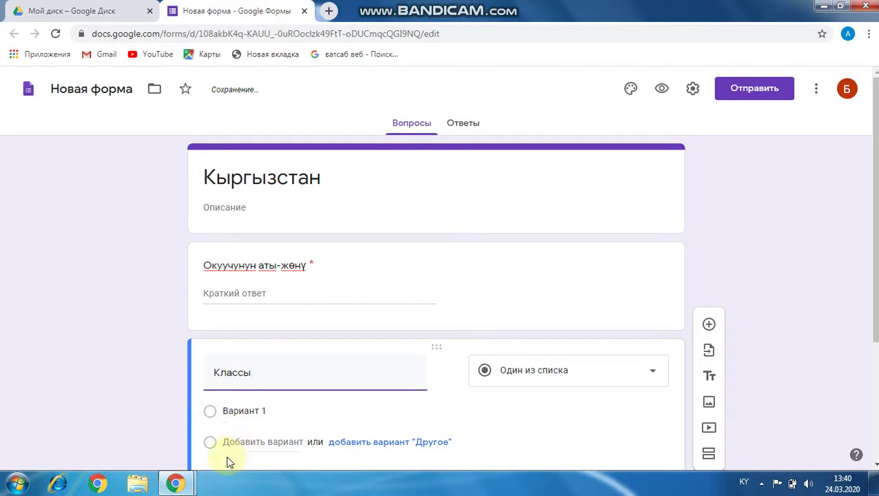
Set the "Классы" question's answer type to "Текст (строка)" and mark it as required
left_click(234, 411)
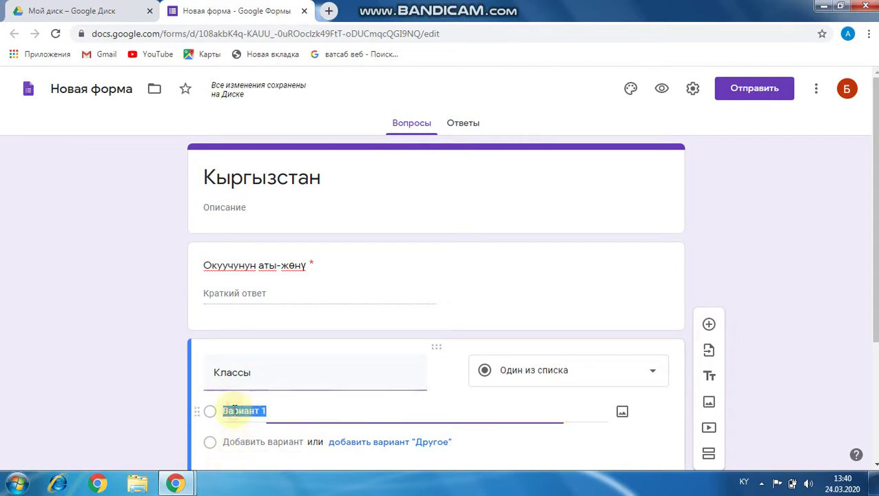
left_click(652, 375)
left_click(538, 113)
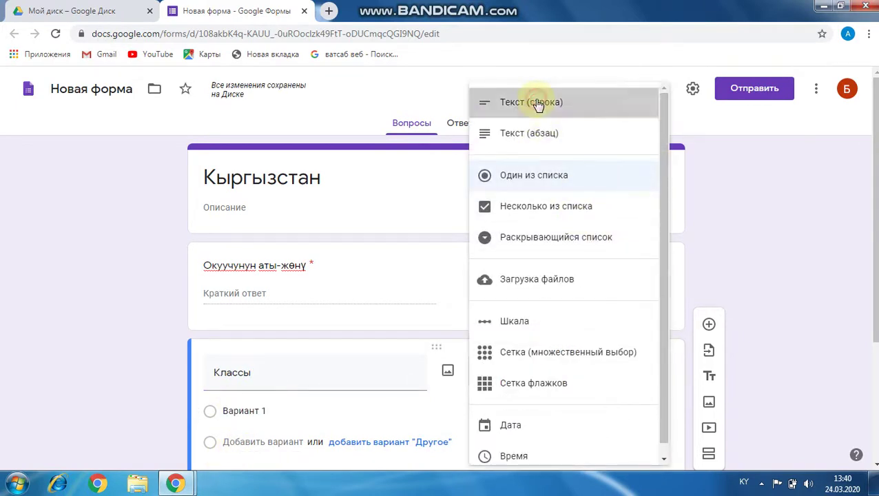
scroll(344, 420, "down", 1)
scroll(358, 411, "down", 1)
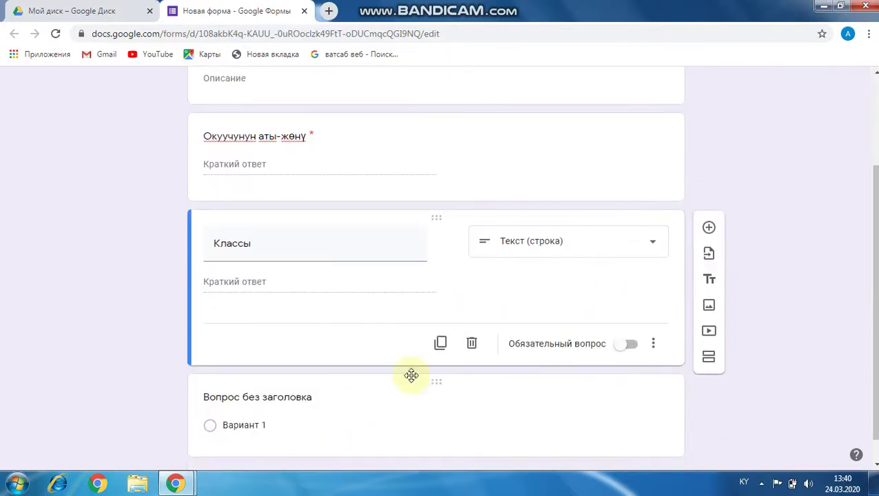
left_click(631, 346)
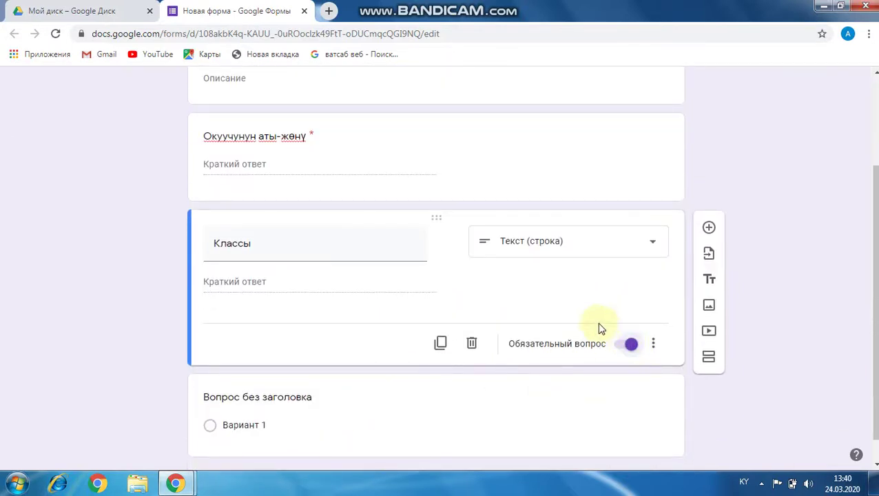
Add a third question below "Классы" with the text "Кыргызстандын борбор шаары"
left_click(708, 227)
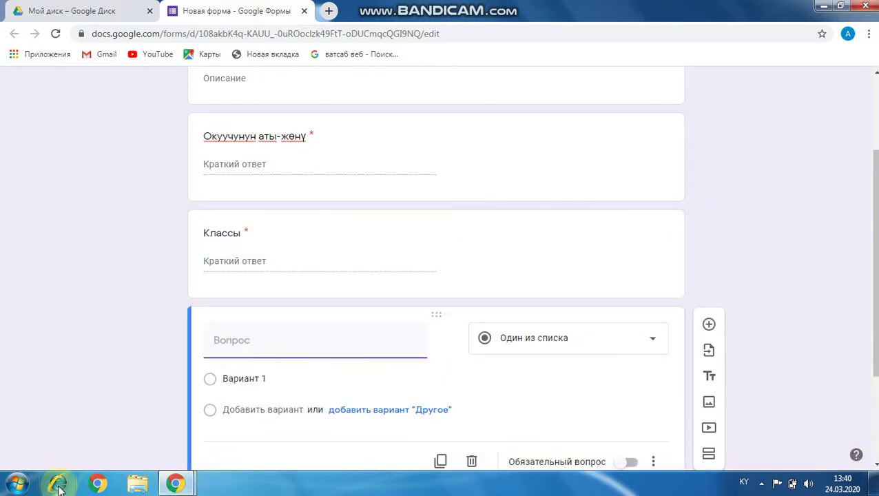
type("Кыргы")
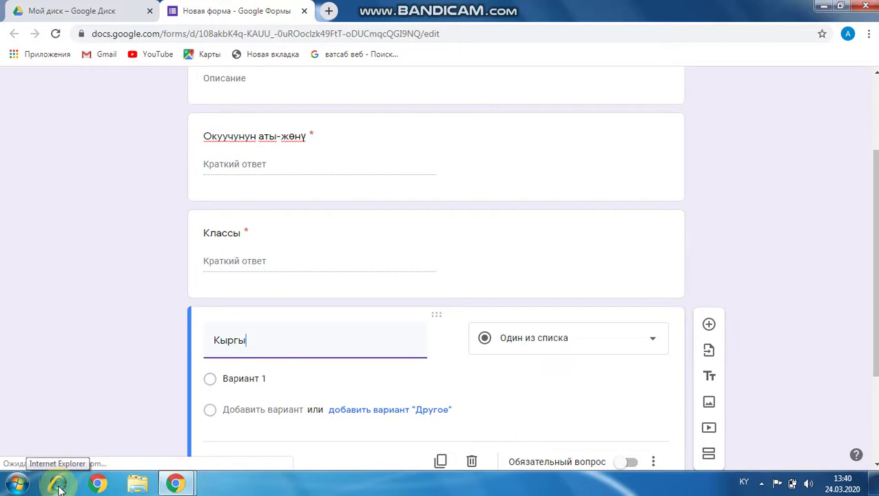
type("зстанды")
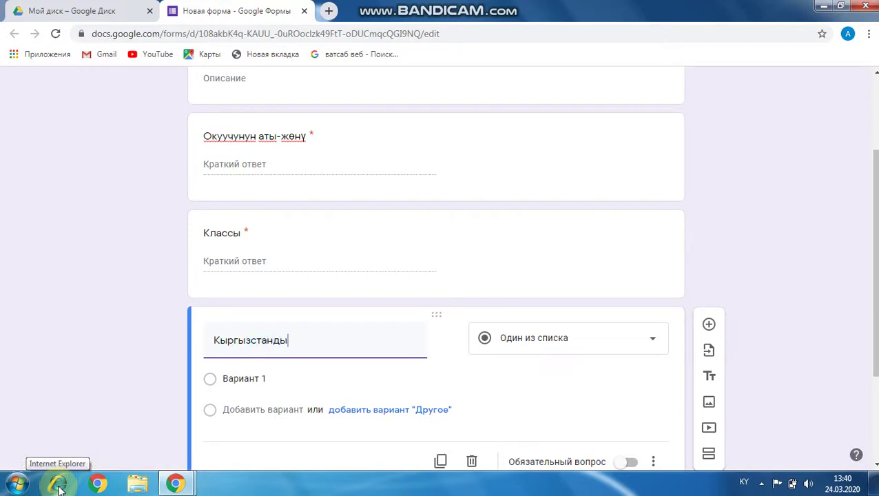
type("н борбор шаары")
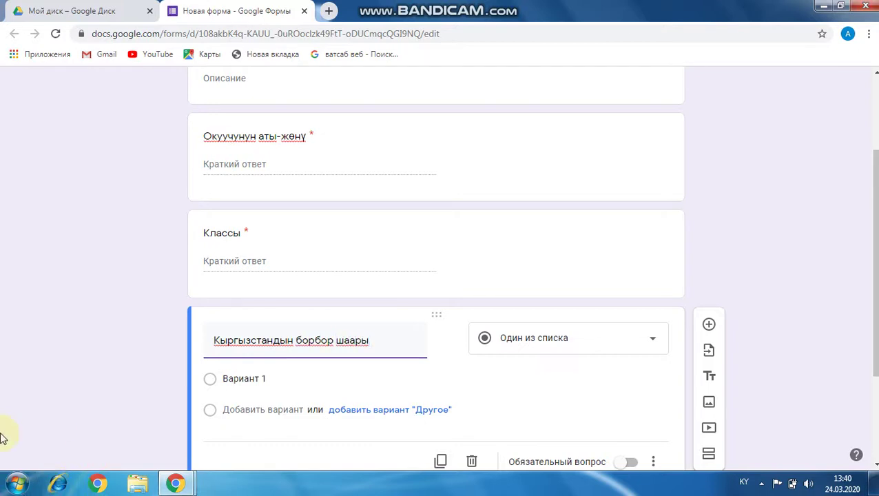
Enter "Чүй", "Ош" and "Бишкек" as the answer options for the "Кыргызстандын борбор шаары" question
left_click(237, 381)
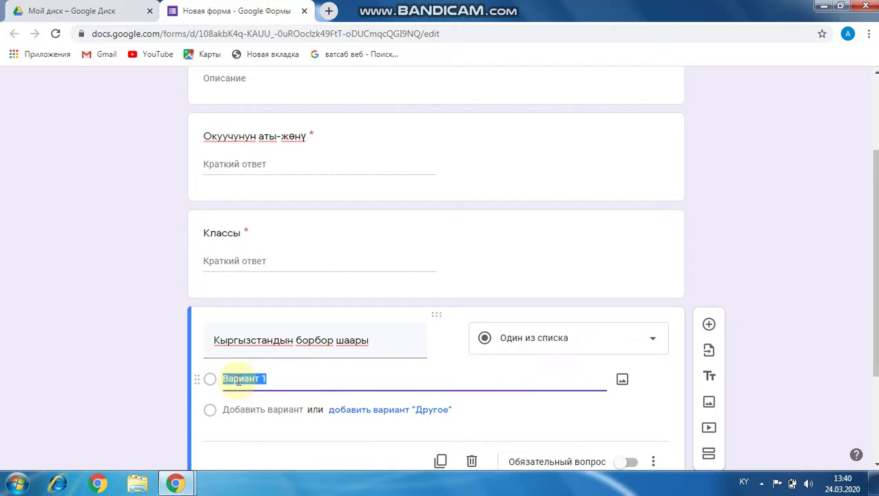
type("Ч")
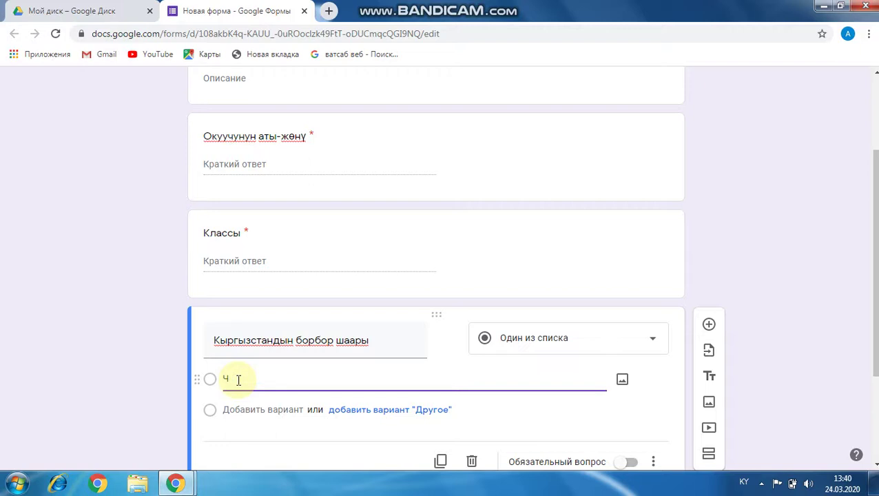
type("үй")
key("Return")
type("Т")
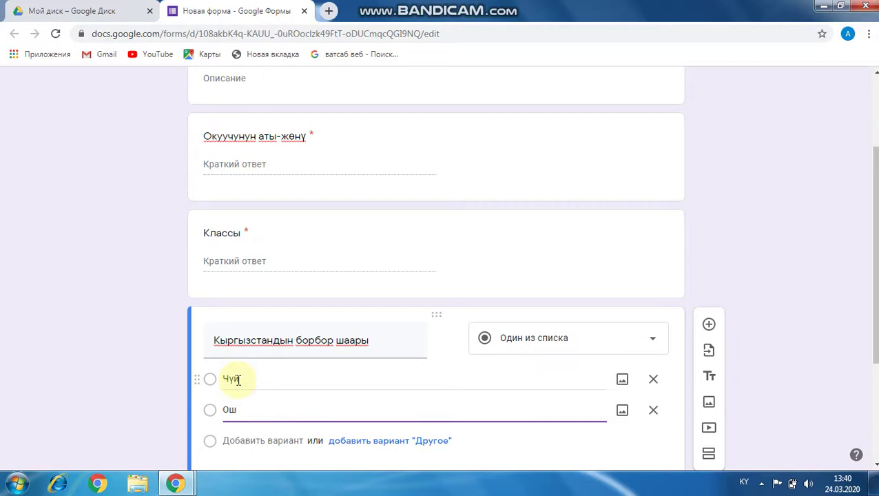
key("Return")
type("Бишкеке")
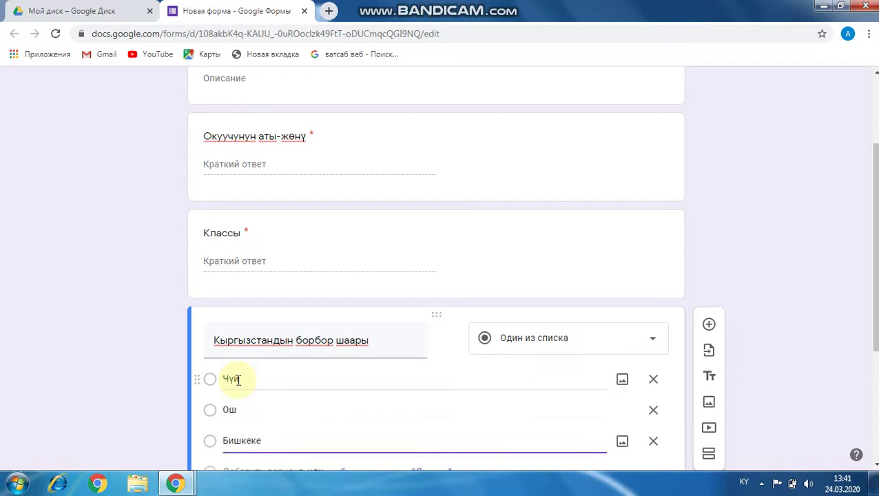
scroll(236, 440, "down", 2)
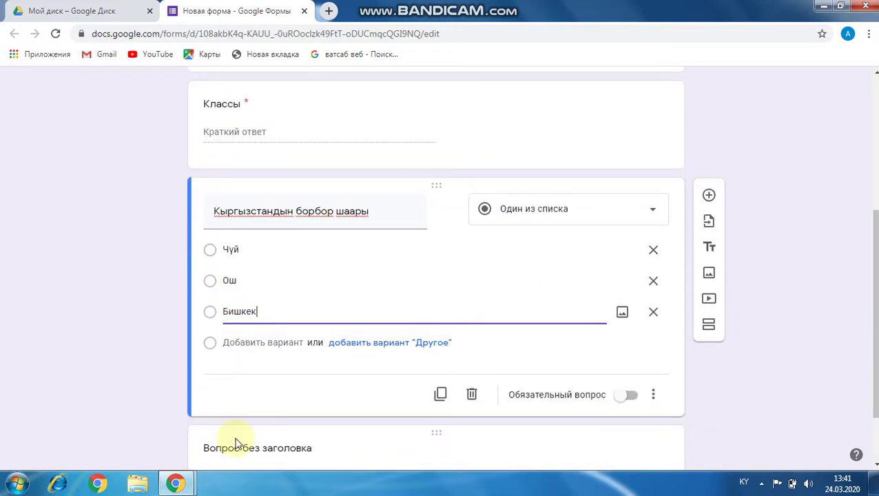
key("Return")
type("Нарын")
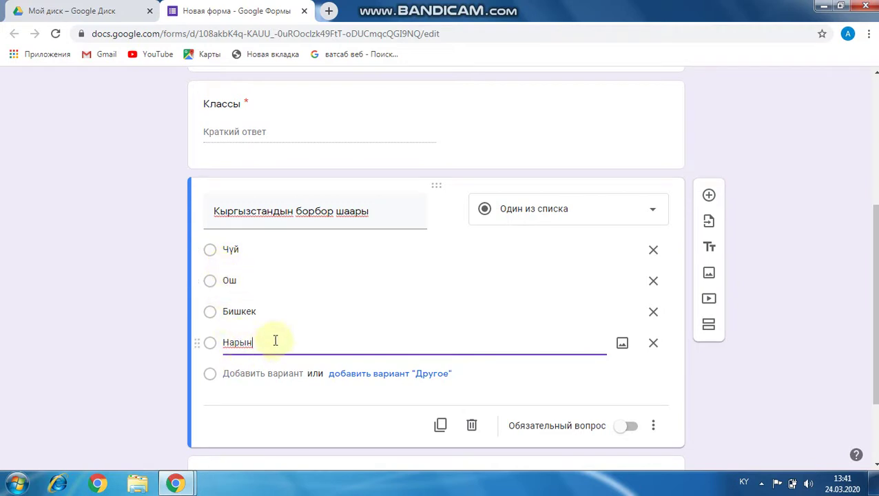
left_click(653, 343)
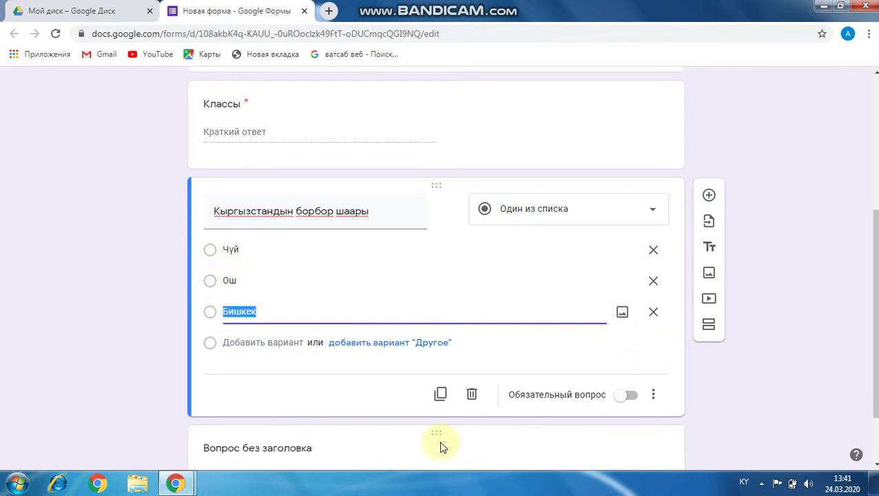
Turn the form into a quiz by enabling "Тест" in the form settings and save them
scroll(442, 445, "up", 4)
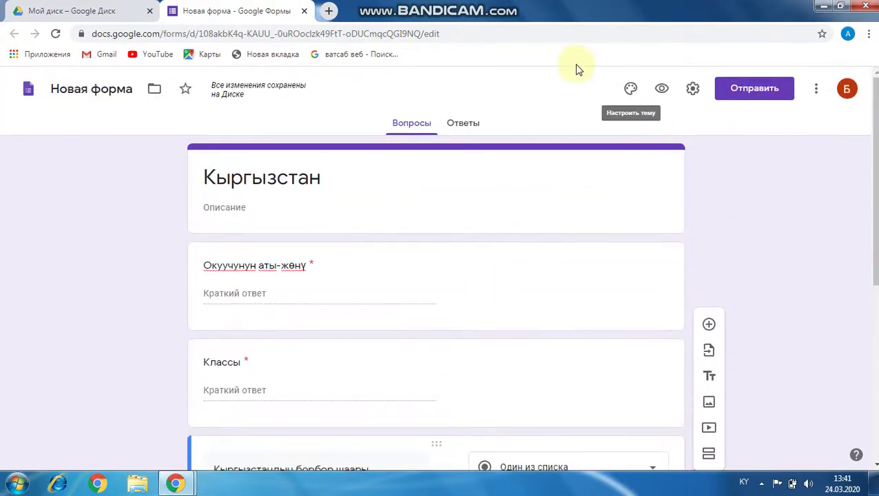
left_click(691, 90)
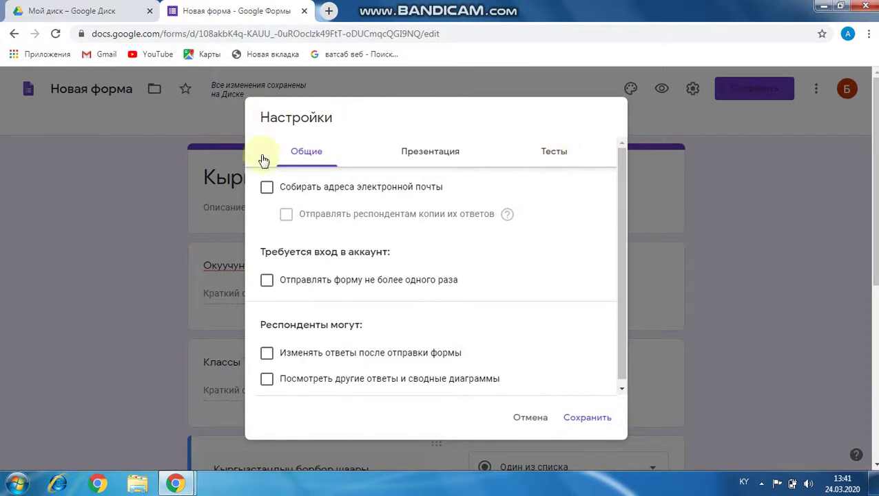
left_click(551, 159)
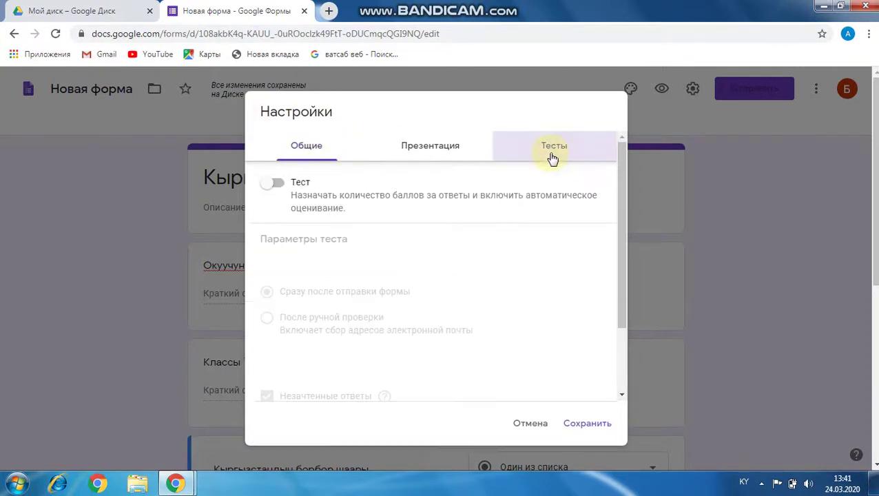
left_click(277, 183)
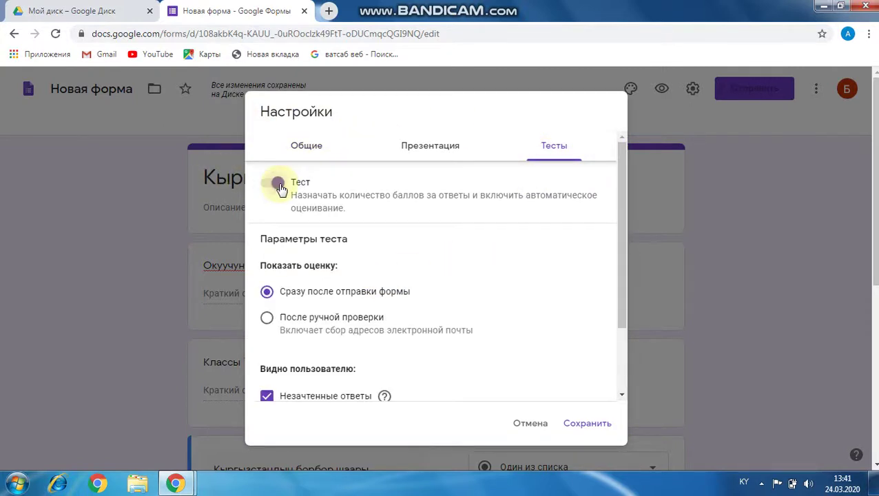
left_click(586, 425)
Set the score of the "Кыргызстандын борбор шаары" question to 1 point in its answer key
scroll(575, 435, "down", 3)
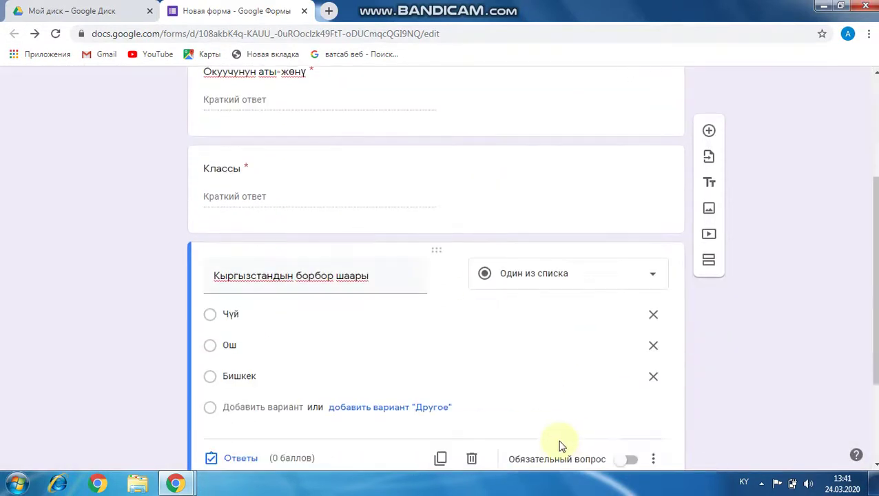
scroll(206, 358, "down", 2)
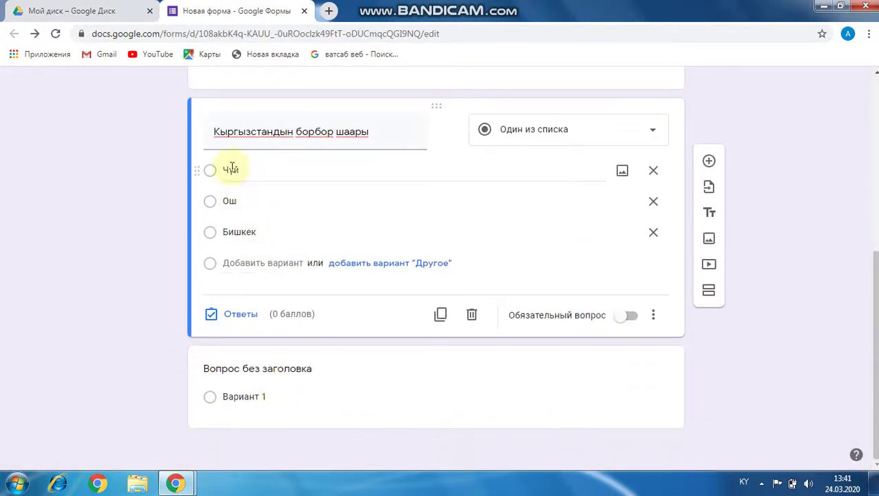
left_click(211, 238)
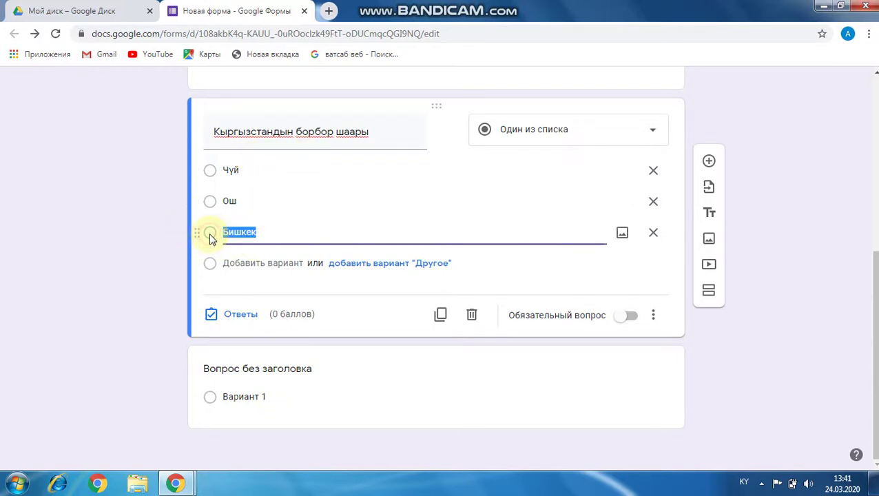
left_click(211, 317)
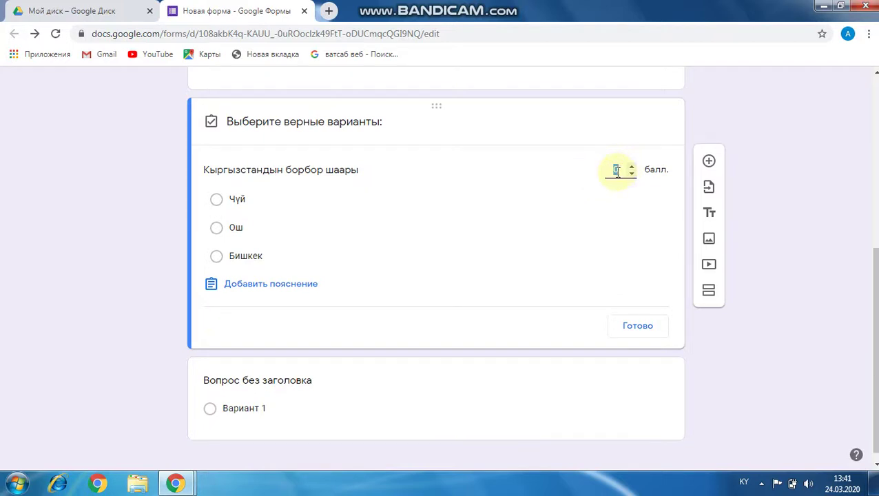
type("1")
left_click(637, 326)
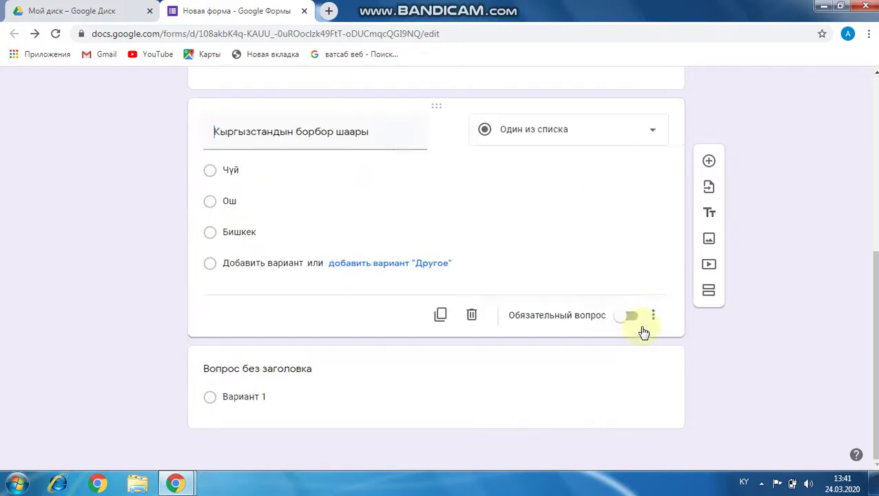
Add a question below it with the text "Крызыстанда канча облус бар?" and the answer options 6, 7 and 8
left_click(710, 163)
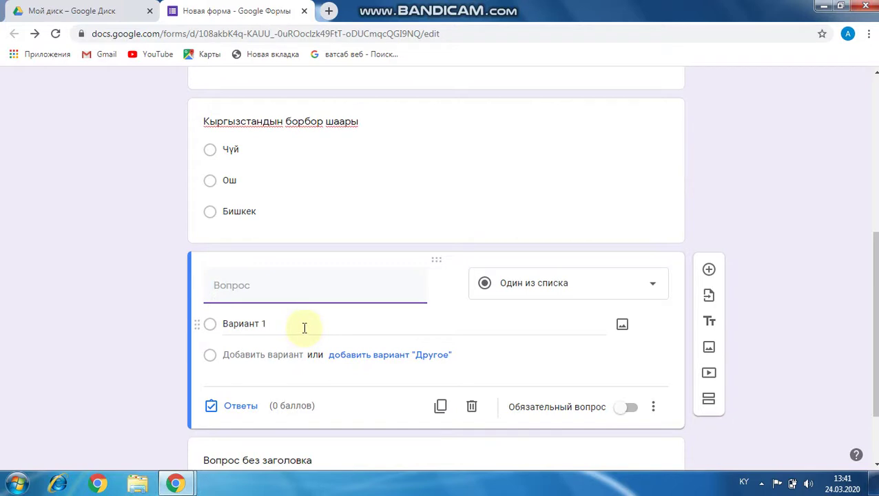
type("Крызыстанда канча облус бар?")
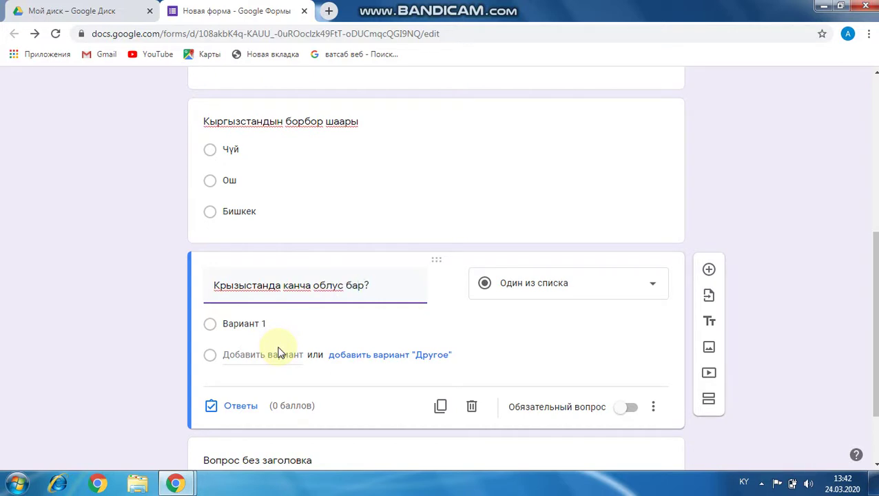
left_click(244, 323)
type("6")
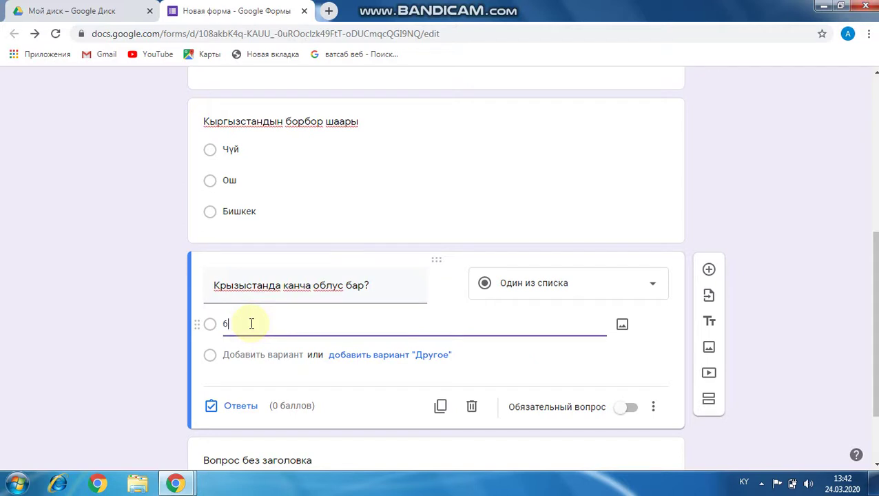
key("Return")
type("7")
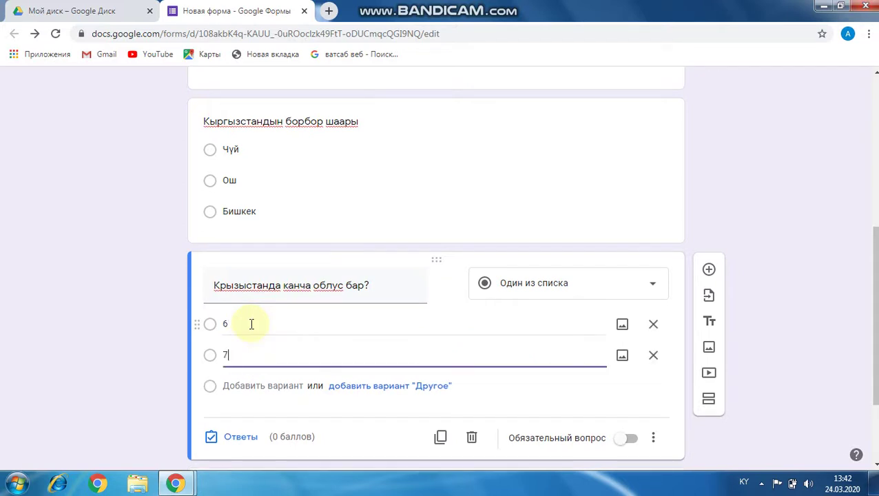
key("Return")
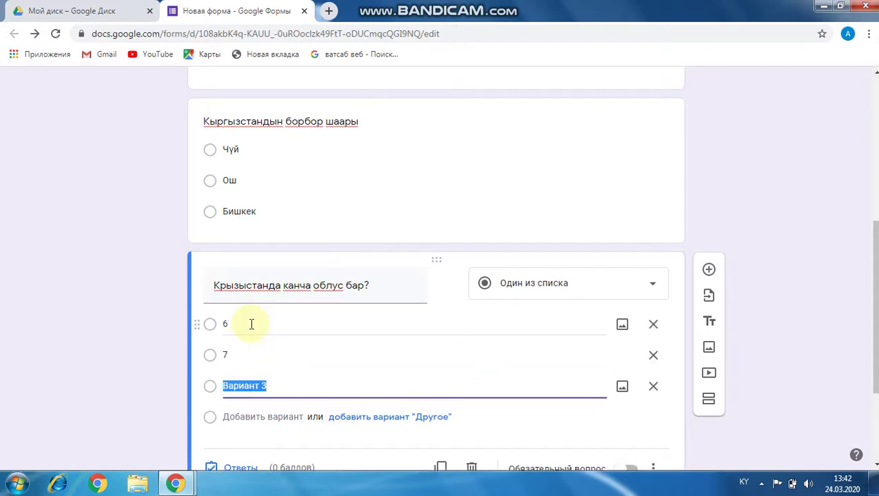
type("8")
Set the score of the "Крызыстанда канча облус бар?" question to 1 point in its answer key
scroll(289, 351, "down", 1)
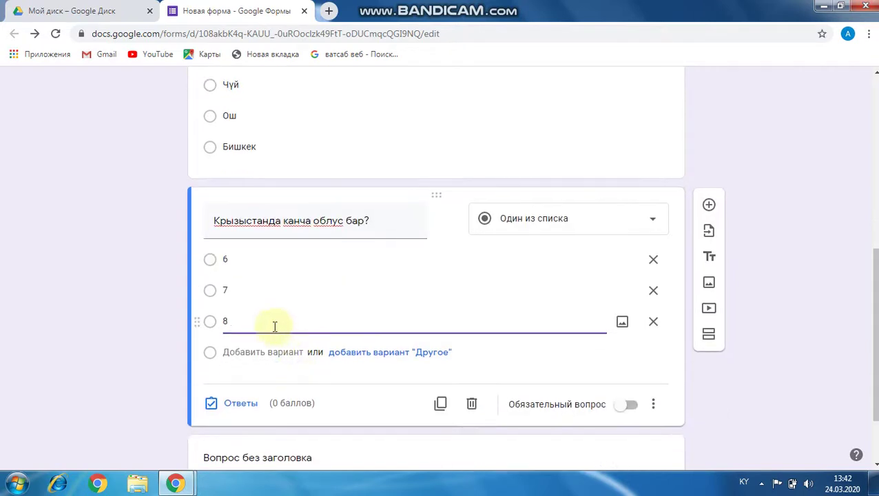
left_click(211, 296)
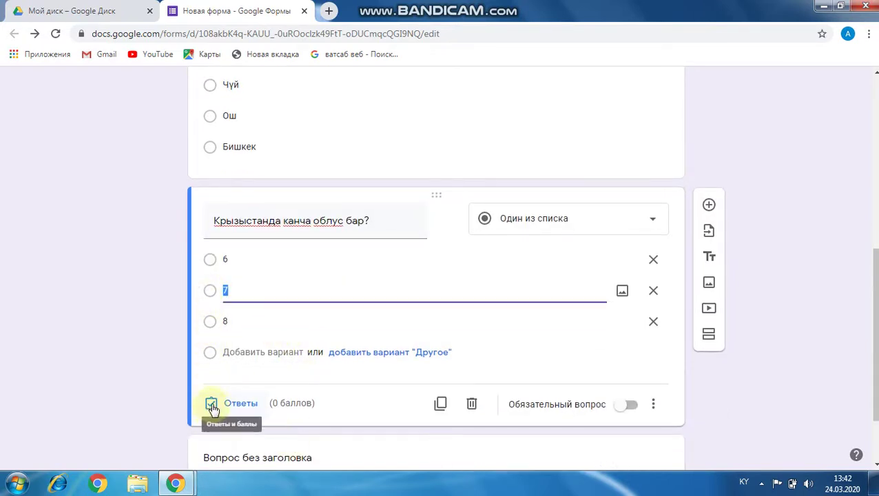
left_click(212, 405)
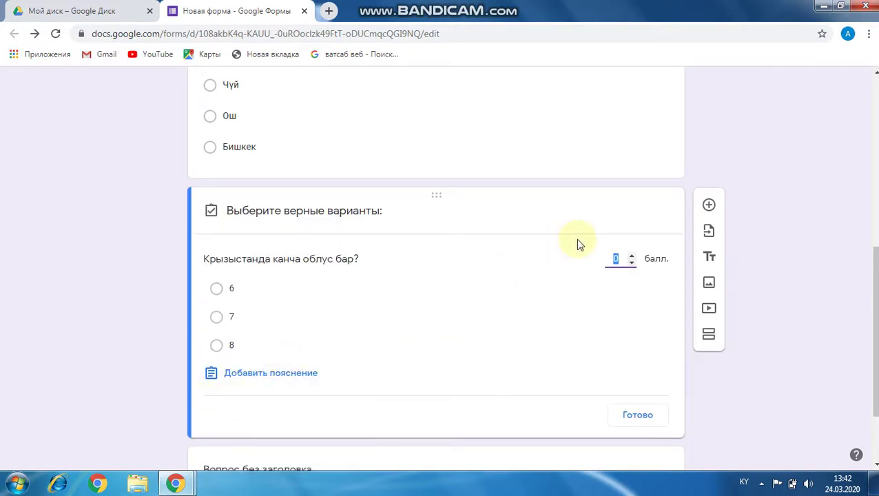
type("1")
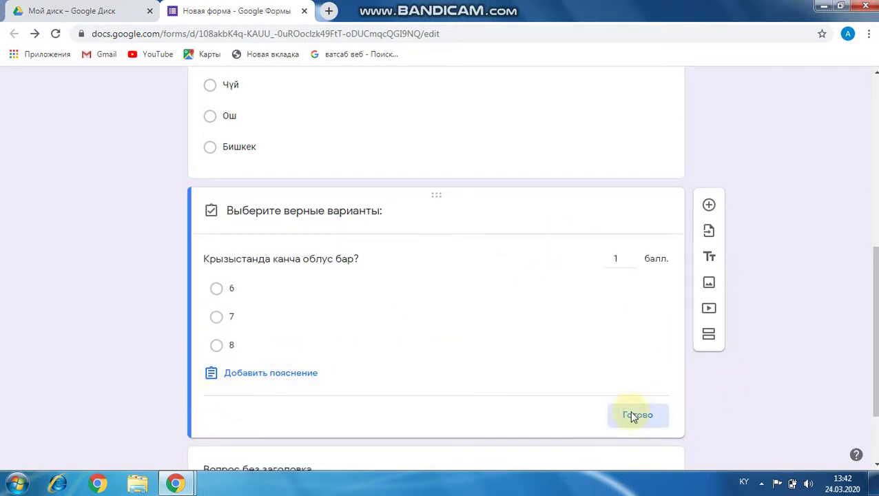
left_click(632, 416)
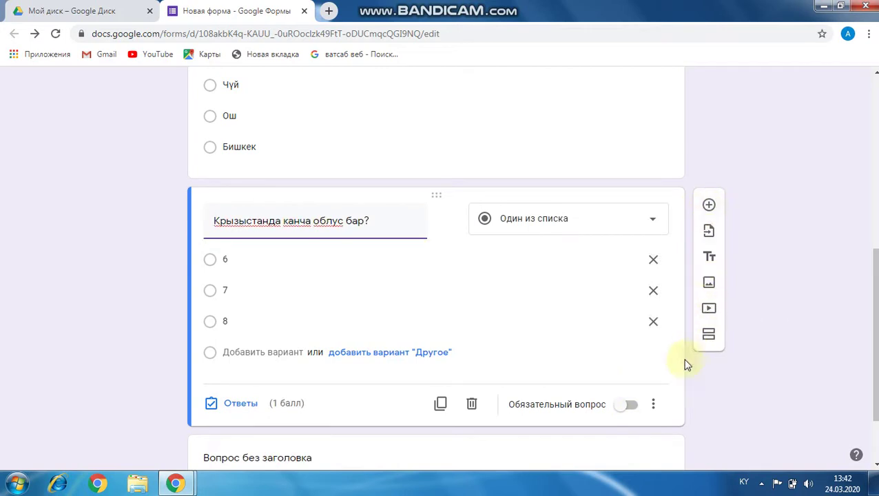
Add the question "Ош шаары жөнүндө кандай маалыматтарды билесиңер?" below it with the answer type "Текст (абзац)"
scroll(686, 365, "down", 2)
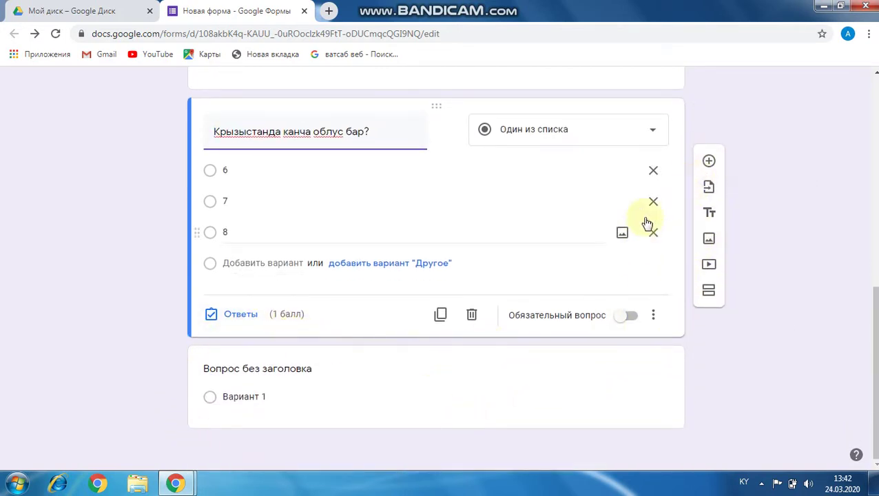
left_click(709, 162)
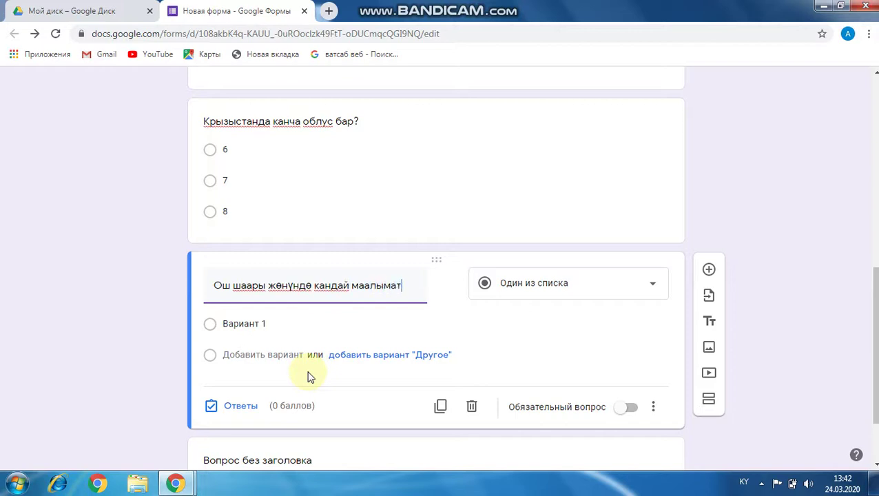
type("тарды билесиңер?")
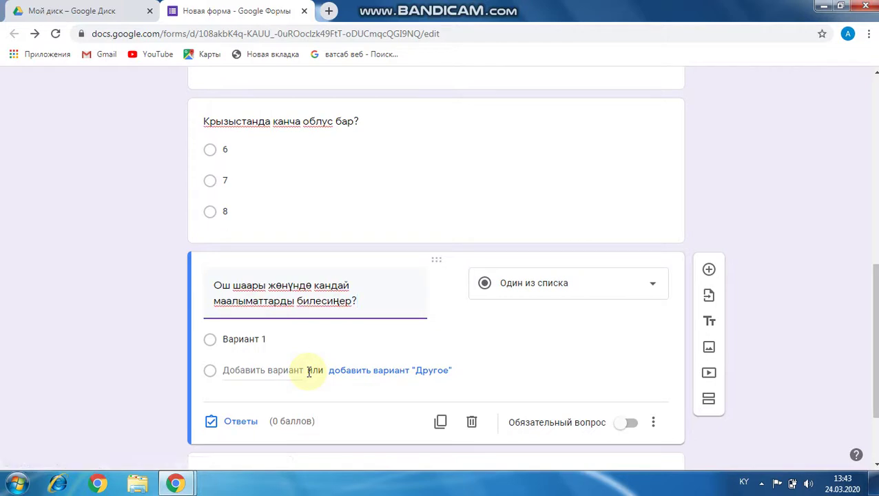
left_click(234, 340)
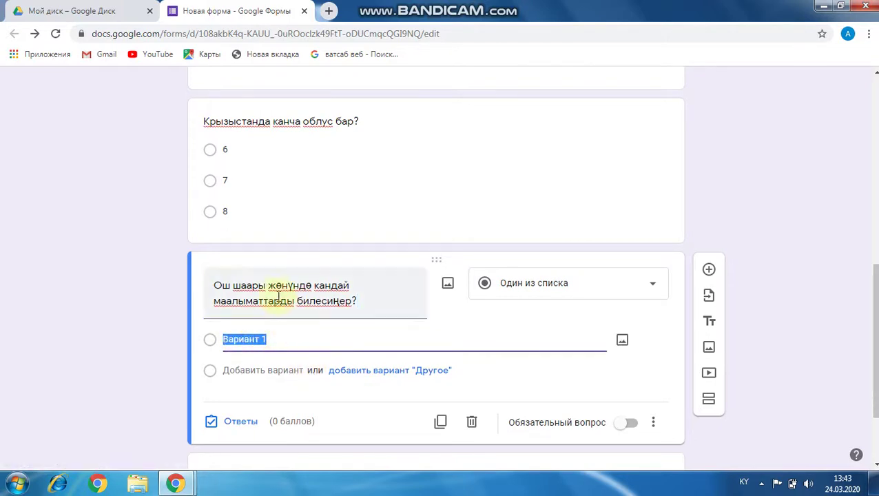
left_click(651, 288)
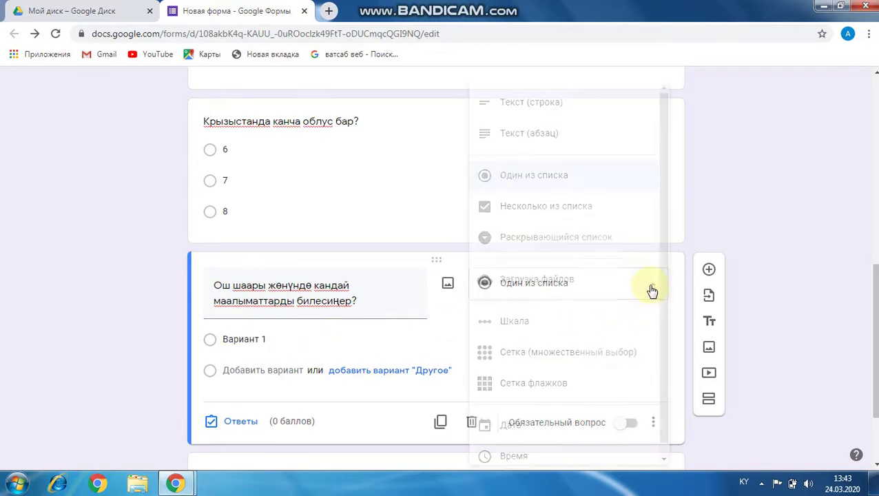
left_click(556, 138)
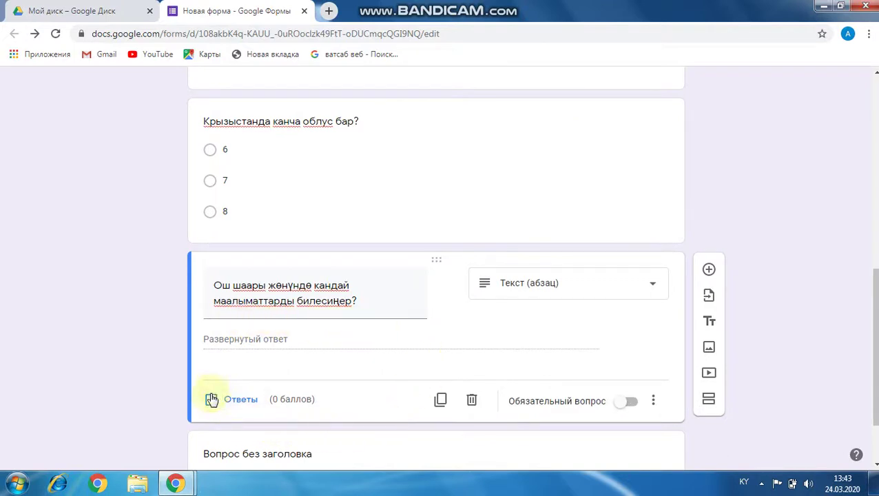
Add a blank question below the Ош paragraph question and insert the image 01_Ku9WBsY from the картинкалар folder below it
scroll(482, 345, "down", 1)
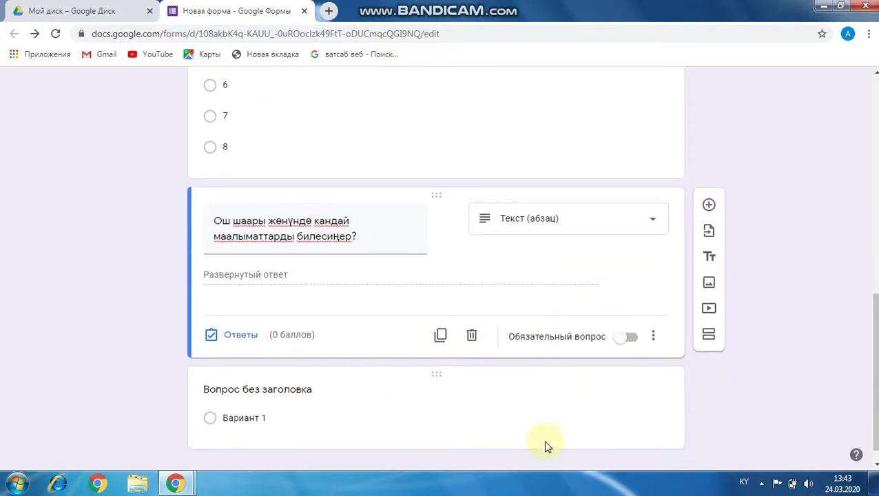
left_click(709, 208)
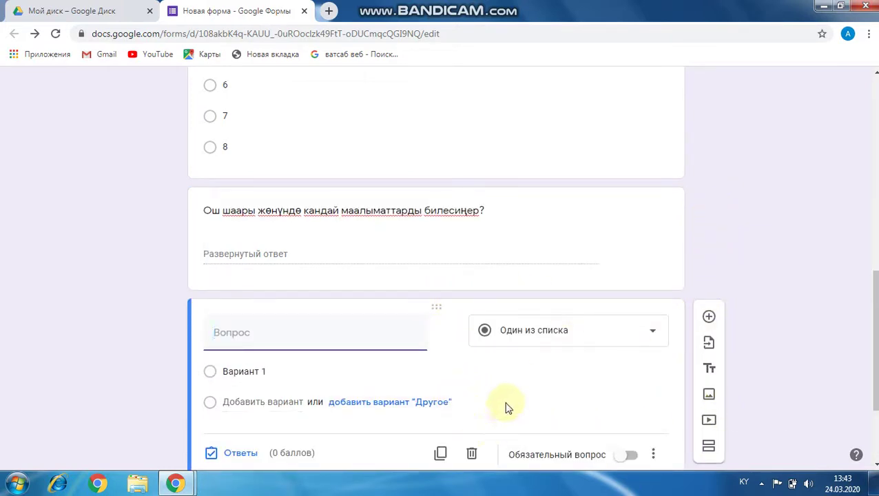
left_click(709, 395)
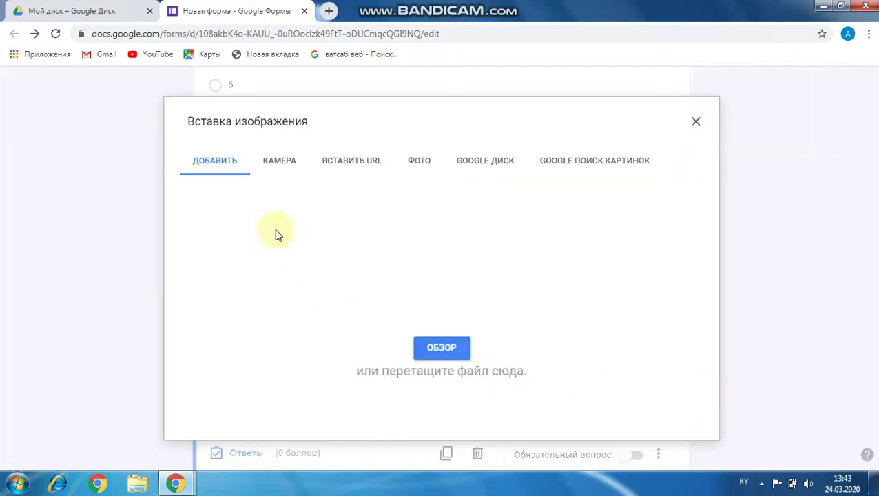
left_click(439, 350)
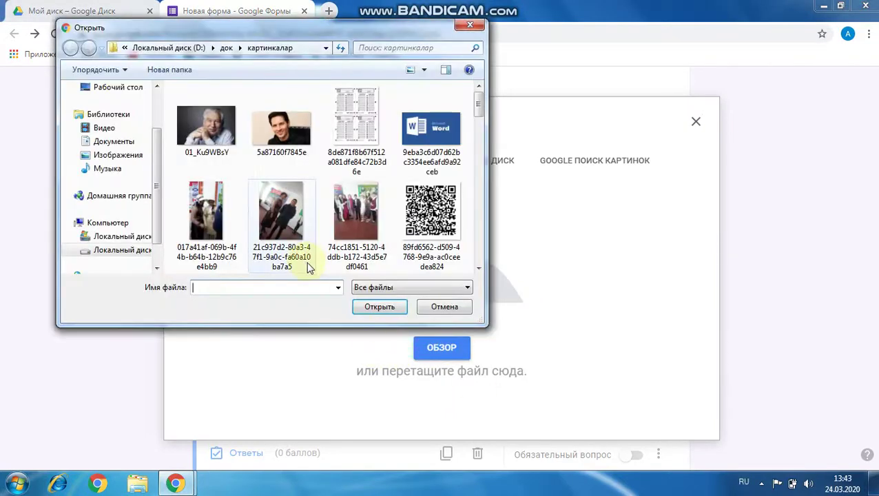
left_click(212, 136)
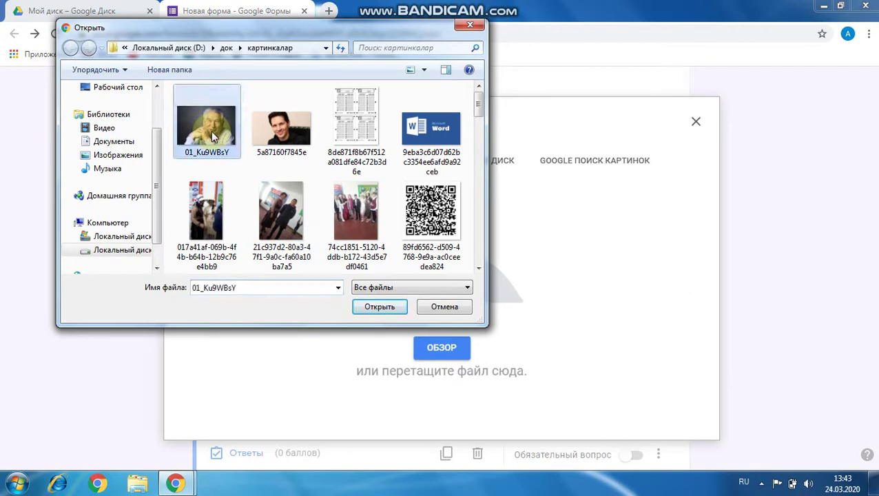
left_click(384, 309)
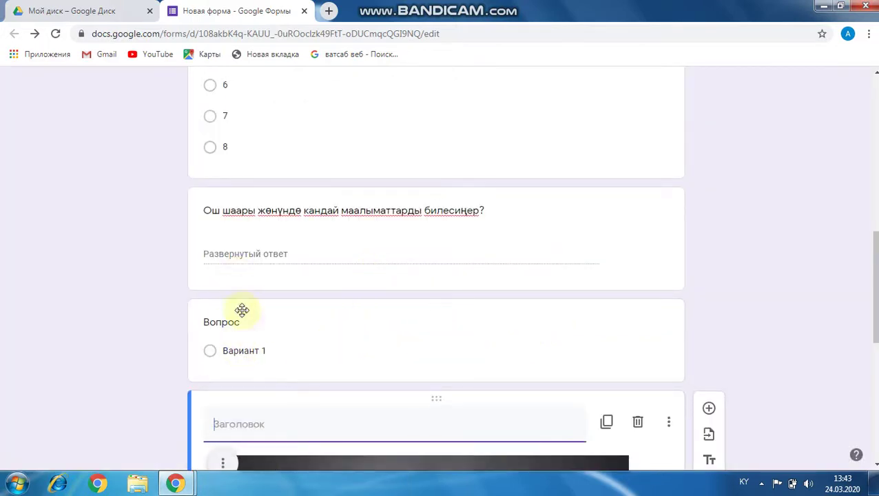
Delete the blank question between the Ош paragraph question and the inserted image
left_click(227, 351)
scroll(384, 408, "down", 3)
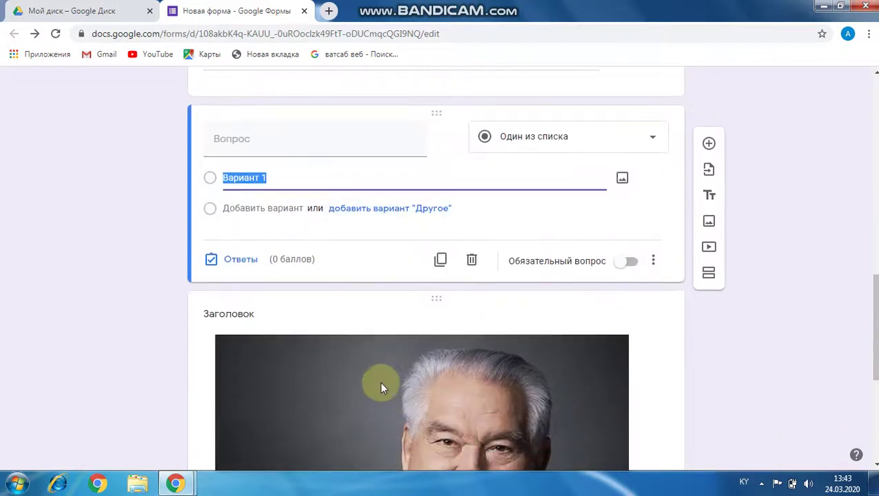
scroll(384, 340, "down", 4)
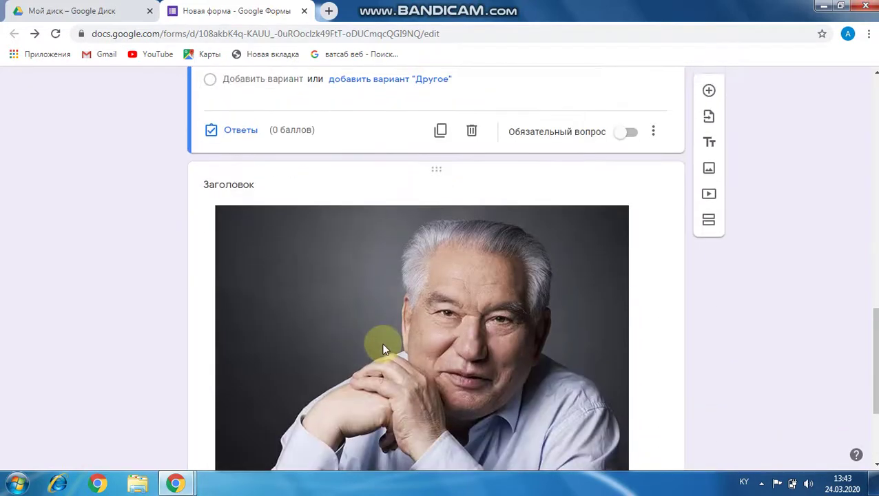
scroll(461, 296, "up", 4)
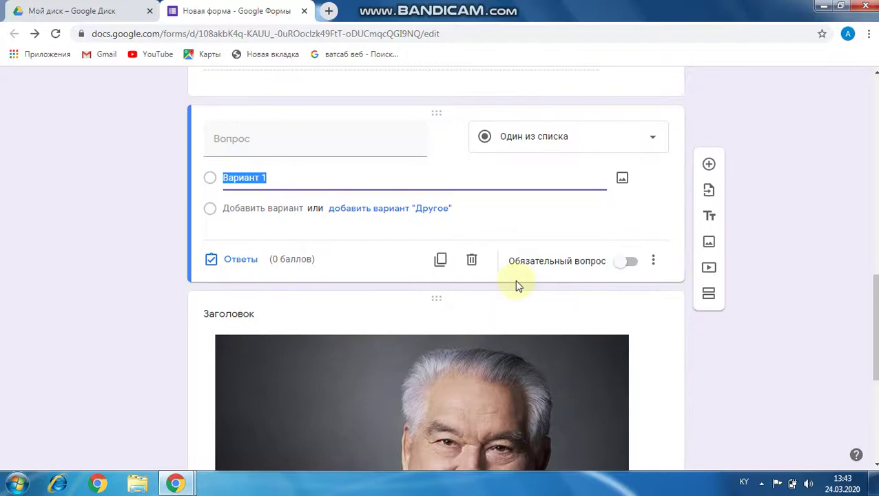
left_click(471, 260)
scroll(545, 328, "down", 3)
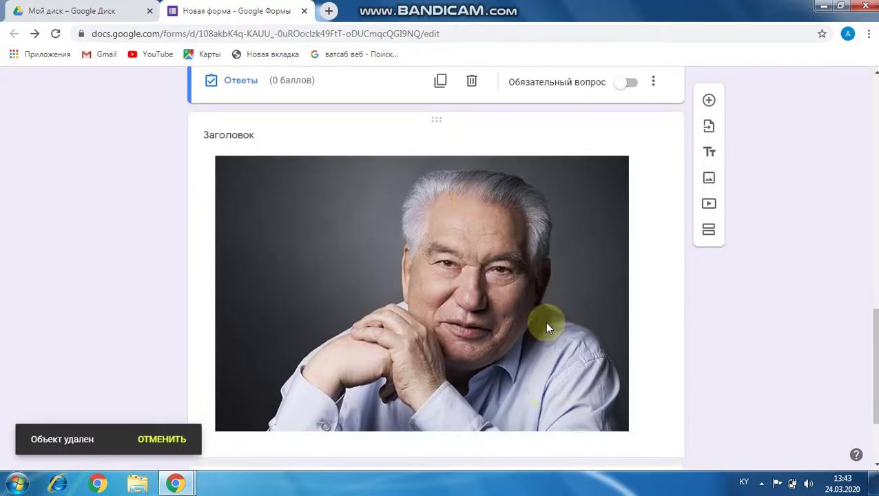
Add a blank single-choice question below "Вопрос без заголовка" and look at the image insertion options without inserting anything
left_click(261, 398)
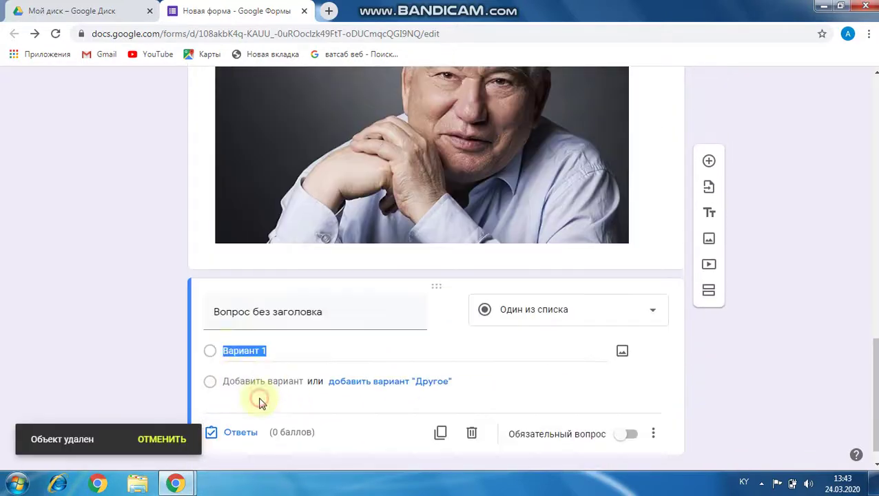
left_click(213, 312)
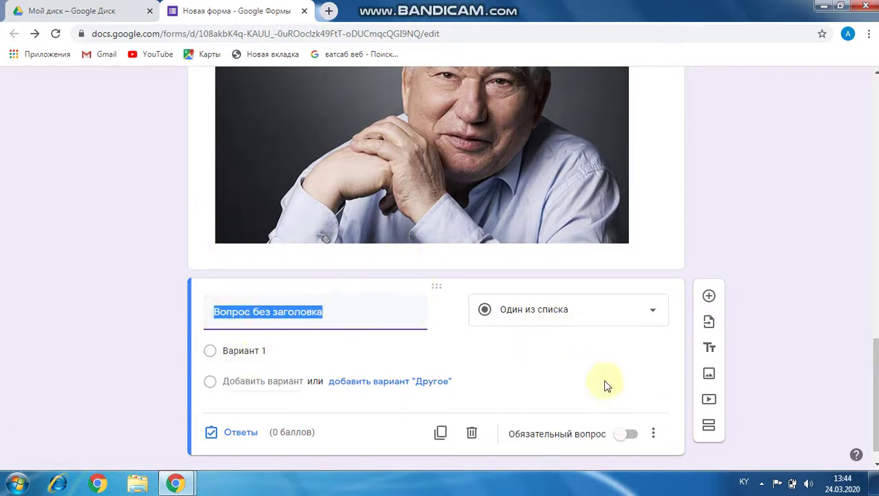
left_click(709, 297)
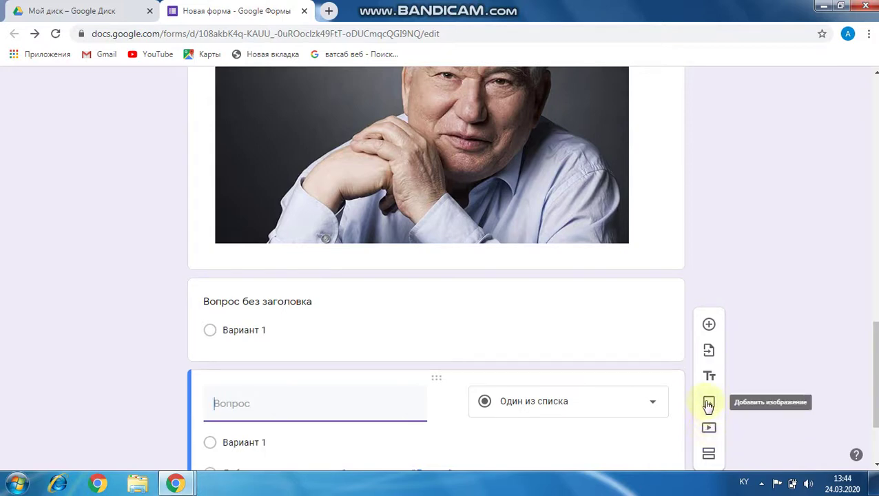
left_click(709, 405)
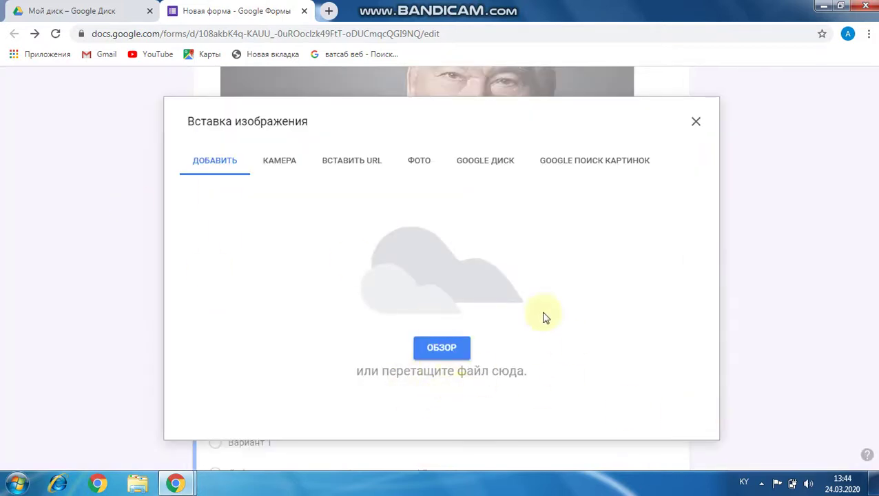
left_click(694, 124)
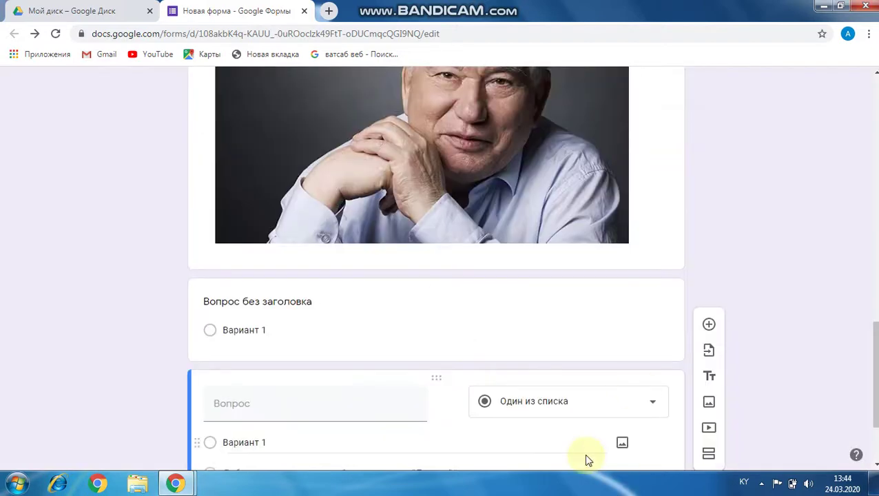
scroll(340, 400, "down", 2)
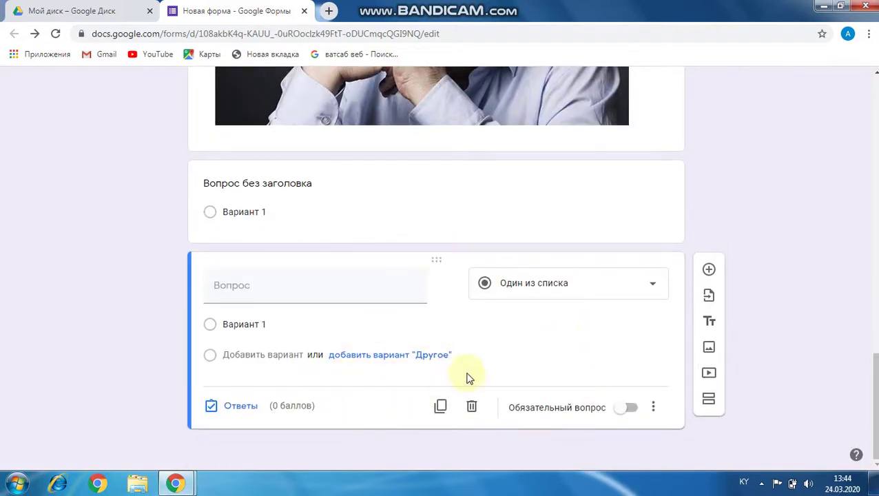
Open the form's sending options, choose sharing by link with "Короткий URL" enabled, and copy the link
scroll(489, 353, "up", 5)
scroll(488, 352, "up", 10)
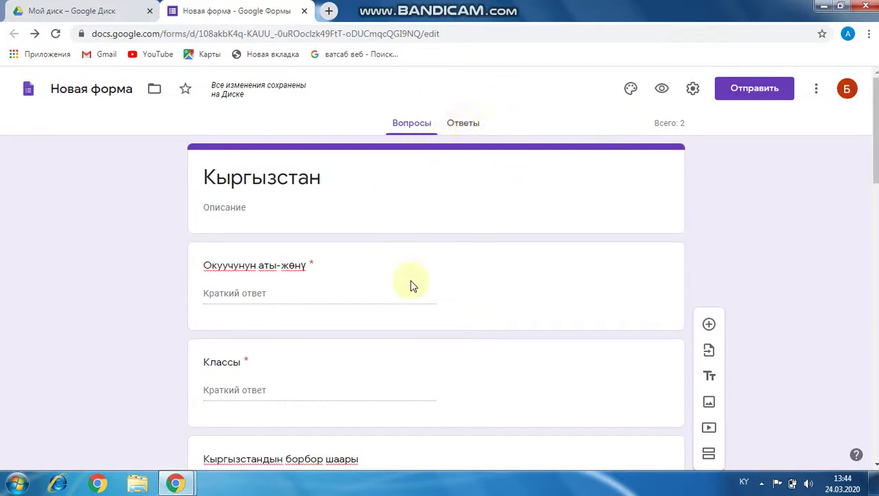
left_click(738, 90)
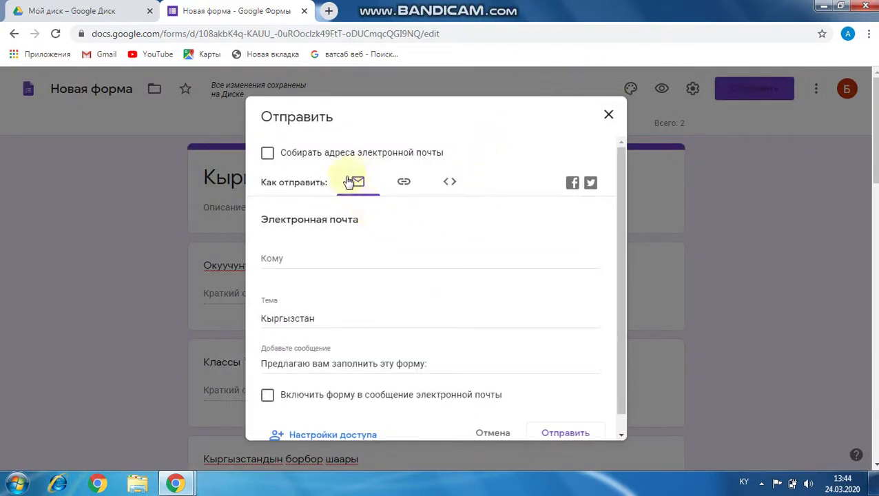
left_click(403, 184)
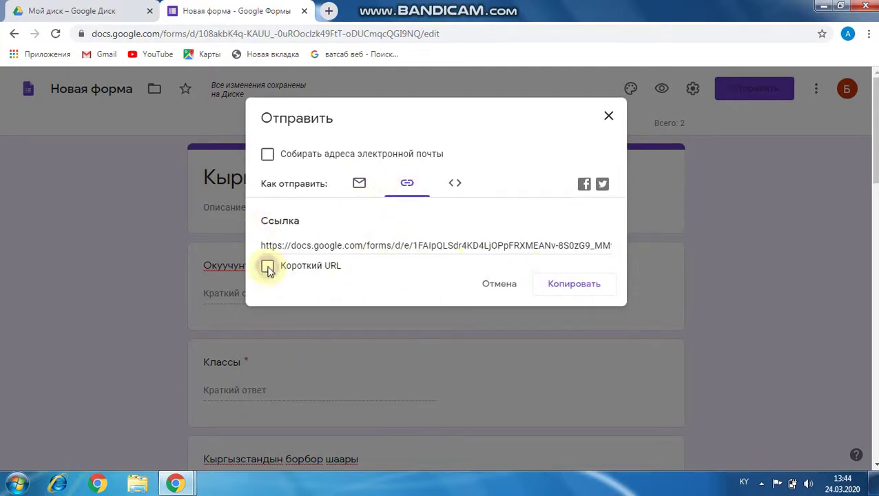
left_click(267, 267)
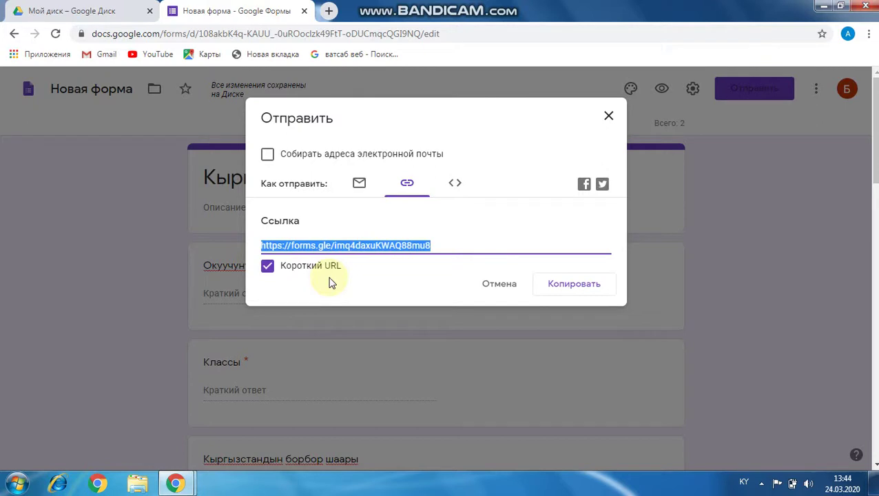
left_click(572, 287)
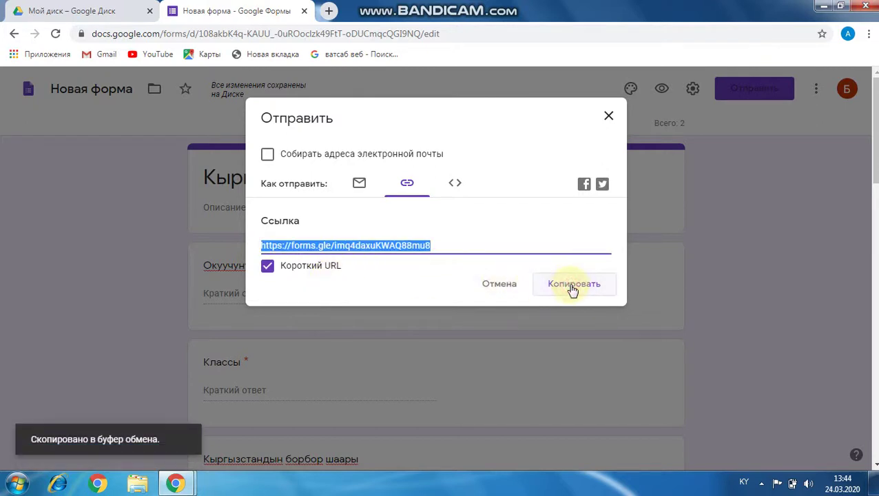
Switch to the WhatsApp Web window and open the chat with the contact whose last message is a photo from 12:57
left_click(174, 483)
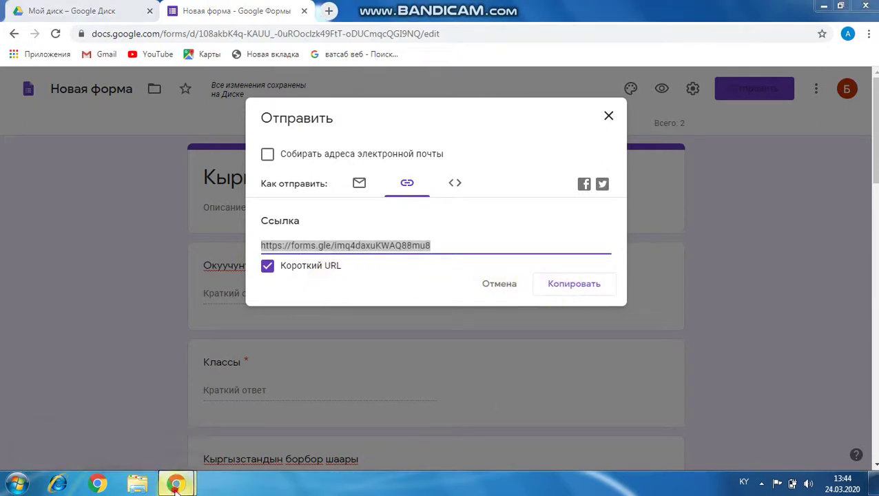
left_click(133, 437)
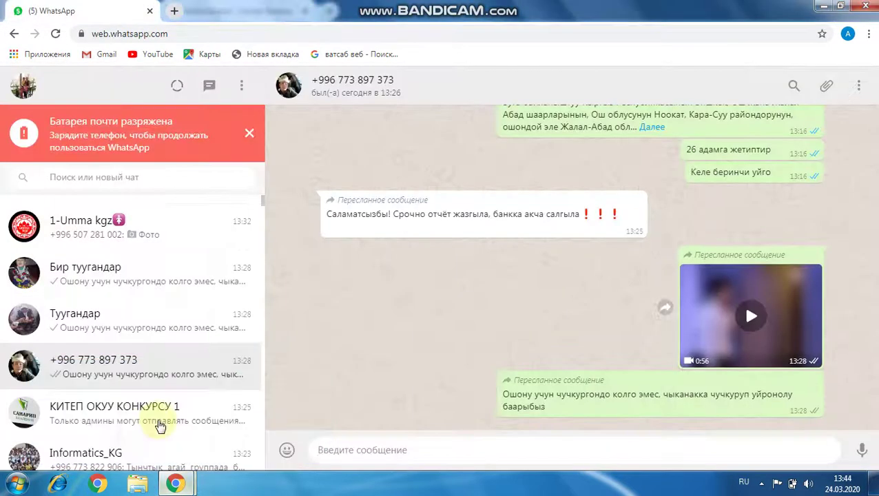
scroll(137, 362, "down", 3)
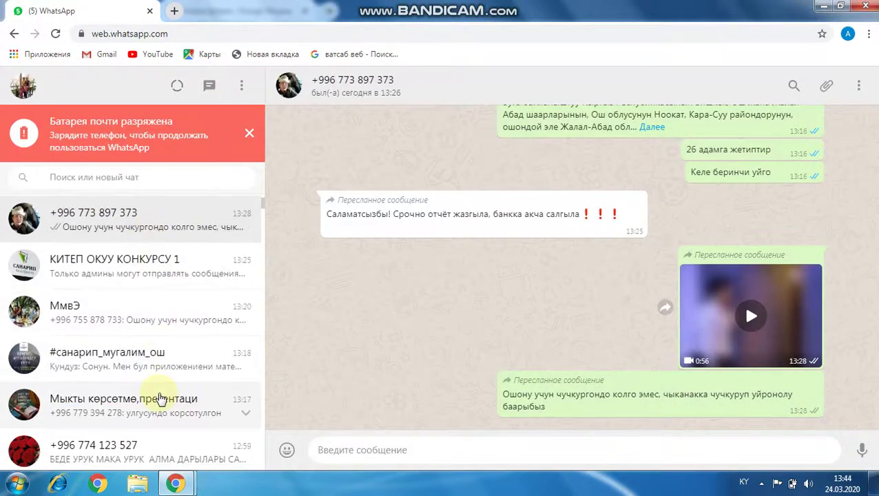
scroll(159, 400, "down", 1)
scroll(157, 398, "down", 2)
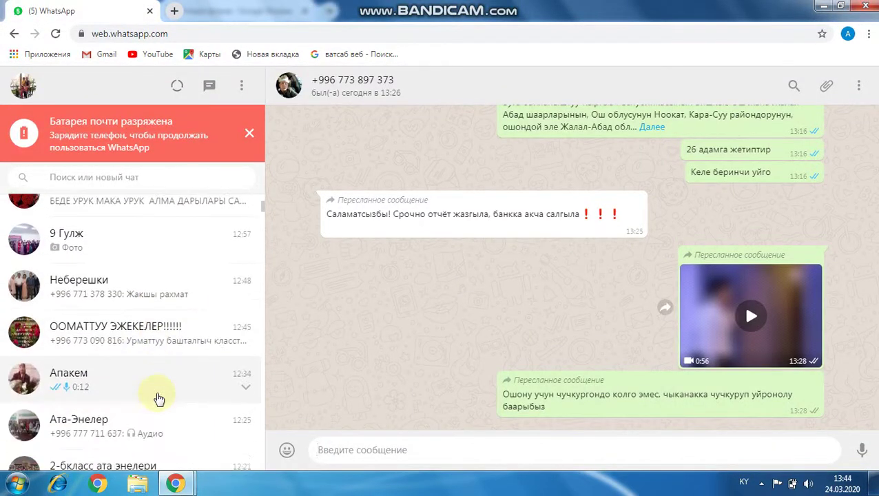
scroll(158, 398, "down", 2)
scroll(158, 398, "down", 3)
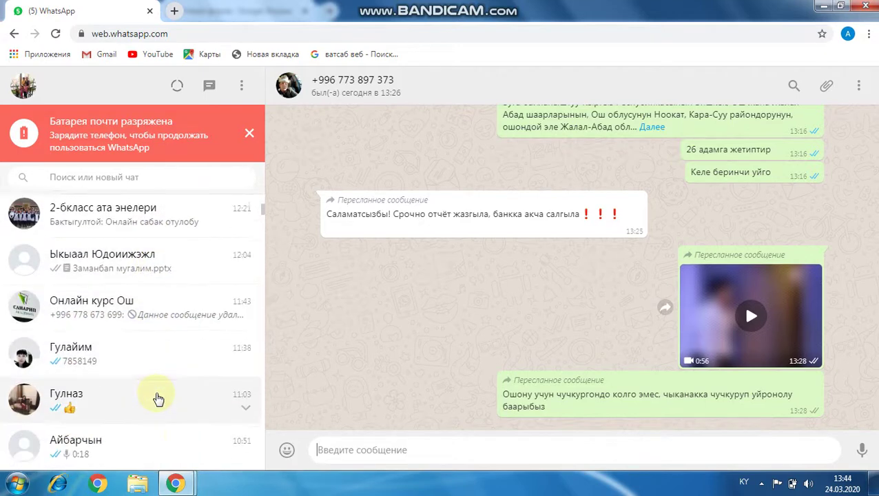
scroll(158, 398, "down", 6)
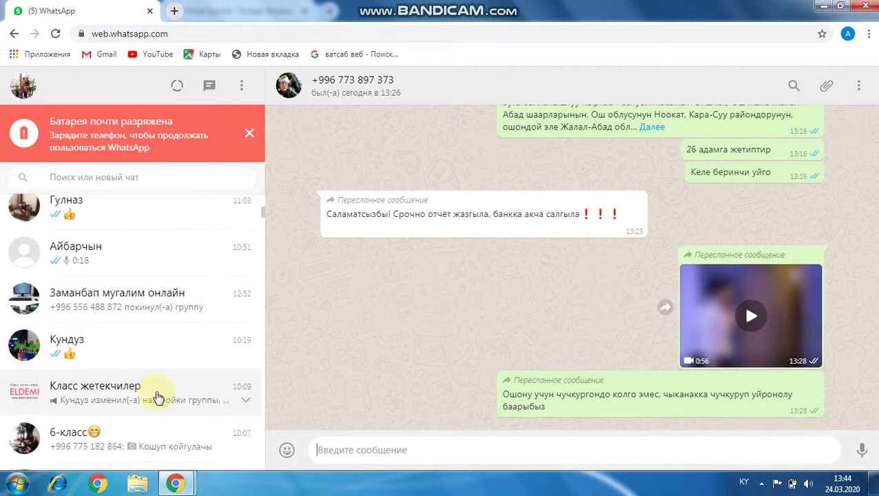
scroll(158, 398, "up", 12)
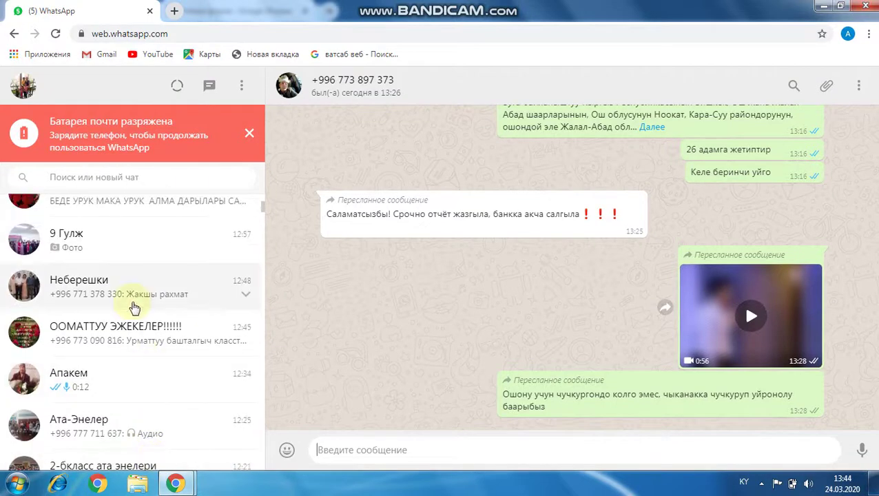
scroll(127, 306, "up", 4)
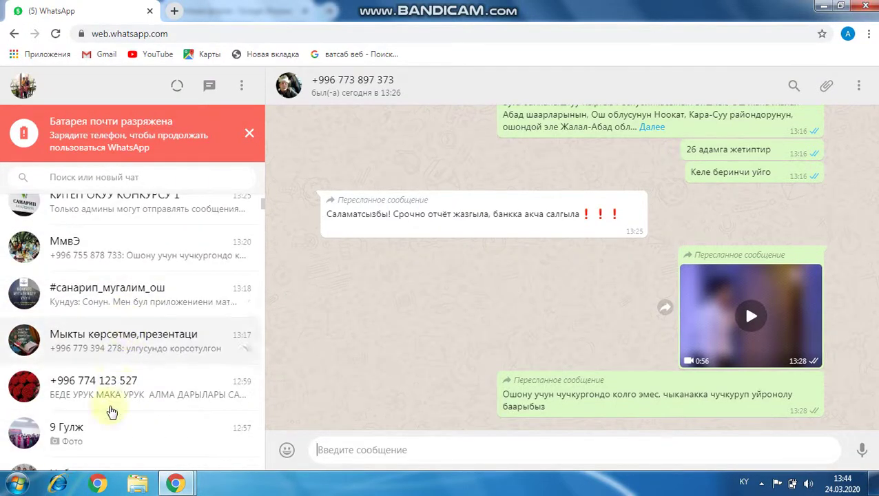
left_click(108, 439)
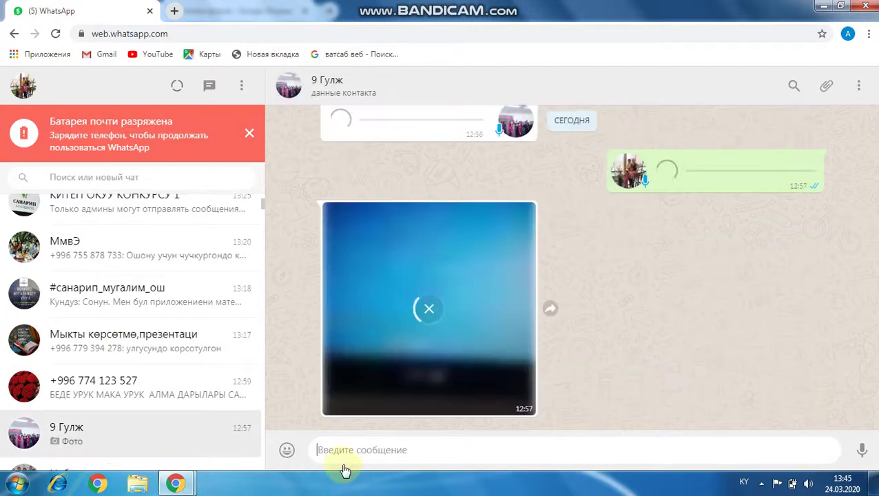
Send the copied short form link as a message in the open chat
type("https://forms.gle/imq4daxuKWAQ88mu8")
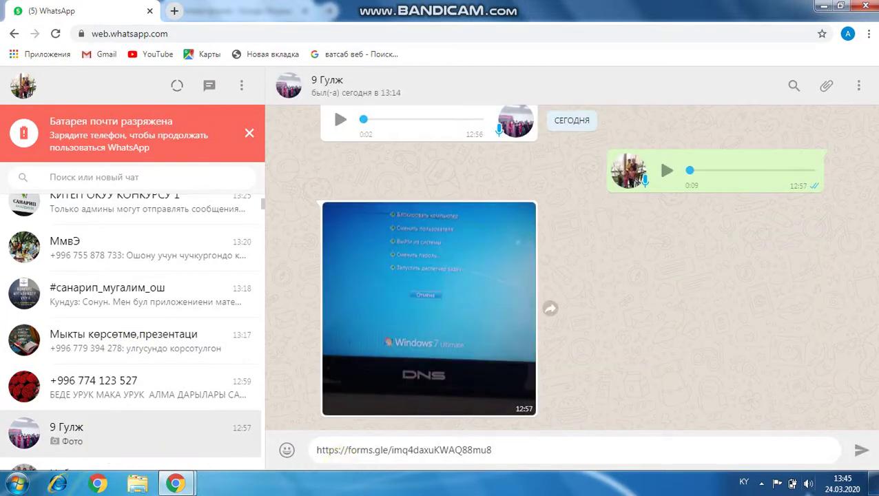
left_click(860, 455)
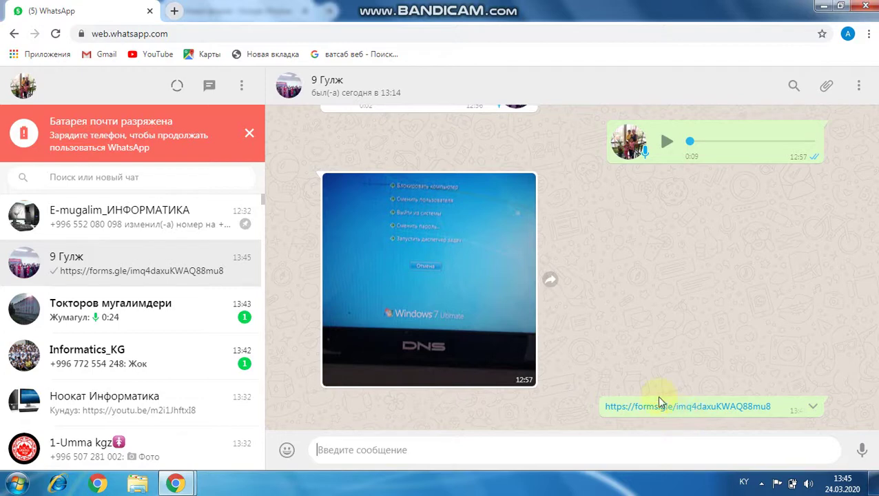
scroll(649, 420, "up", 3)
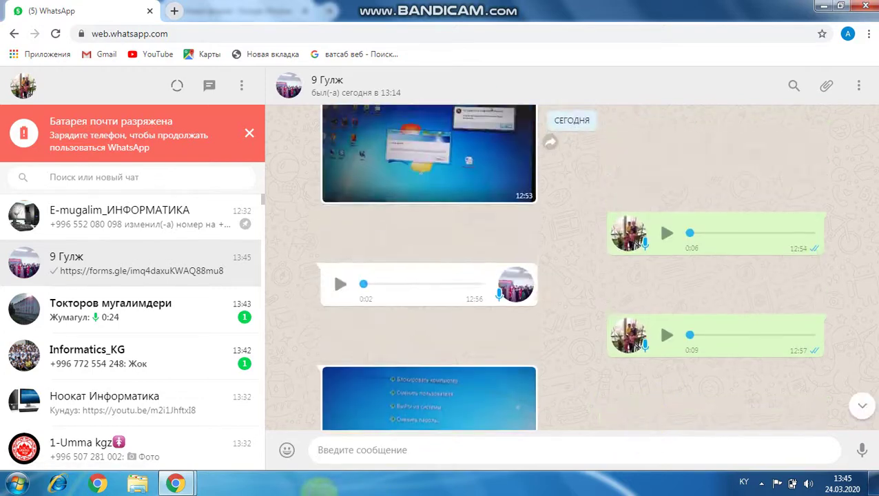
Switch back to the Google Forms window and close the form's sending dialog
left_click(175, 482)
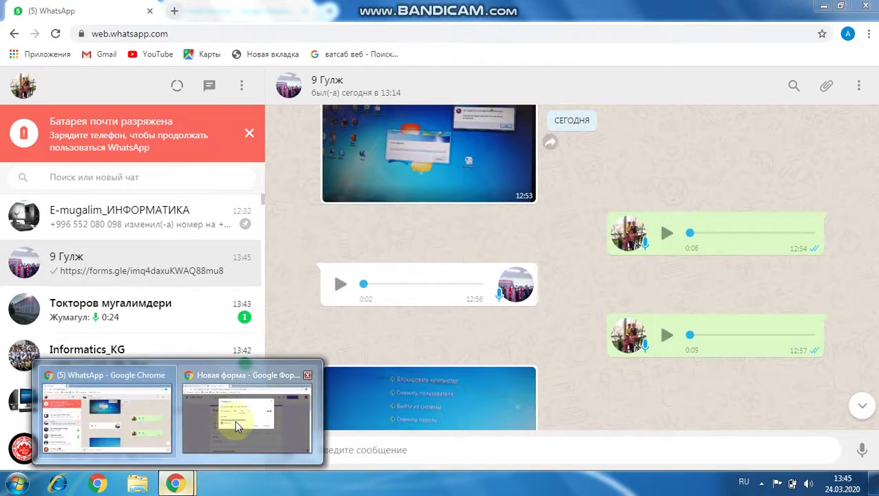
mouse_move(234, 426)
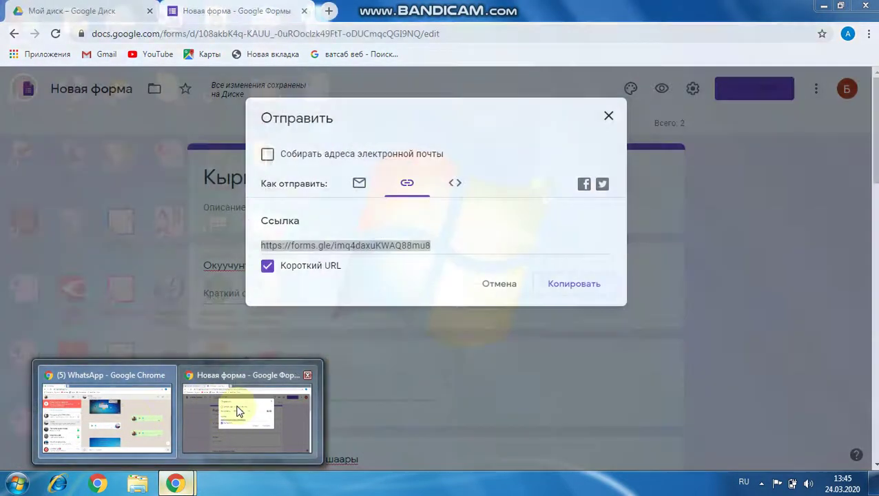
left_click(239, 411)
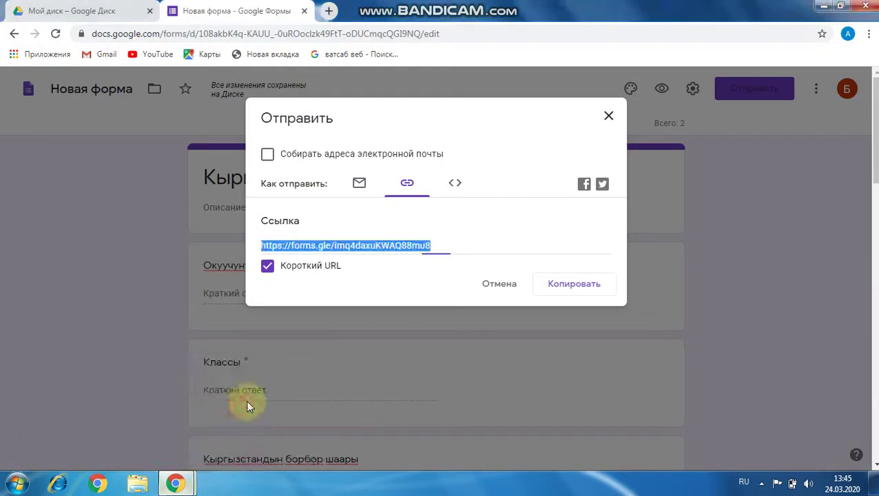
left_click(609, 117)
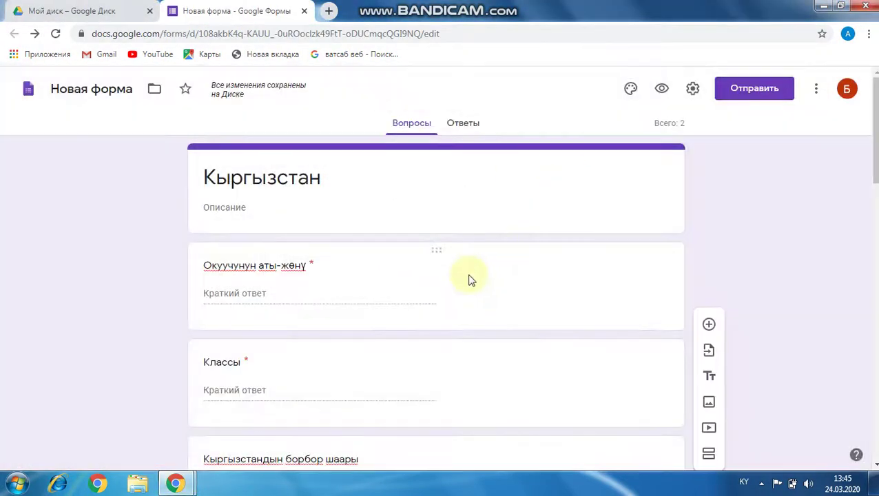
Open the form's responses, create the new response spreadsheet "Новая форма (Ответы)", and look through its rows
left_click(460, 124)
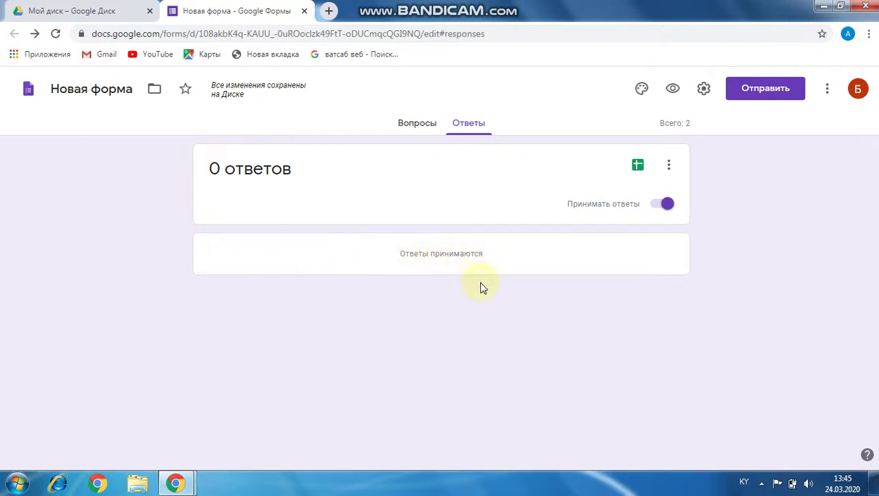
left_click(637, 167)
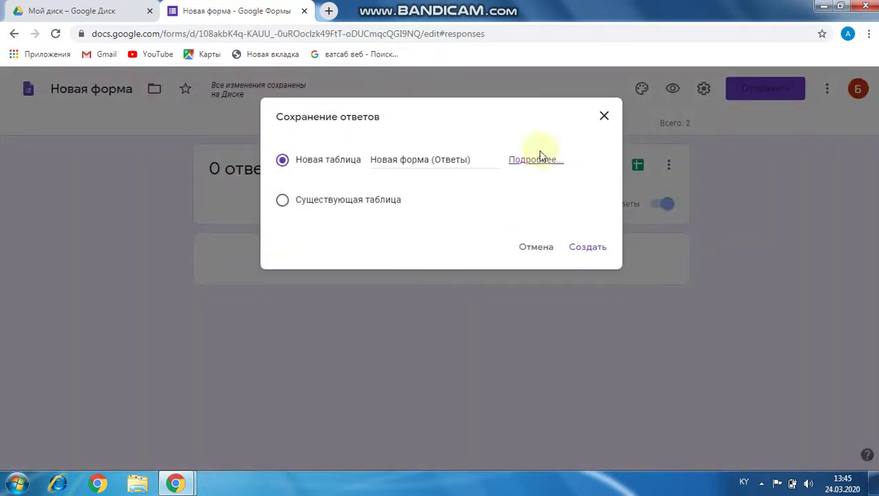
left_click(586, 248)
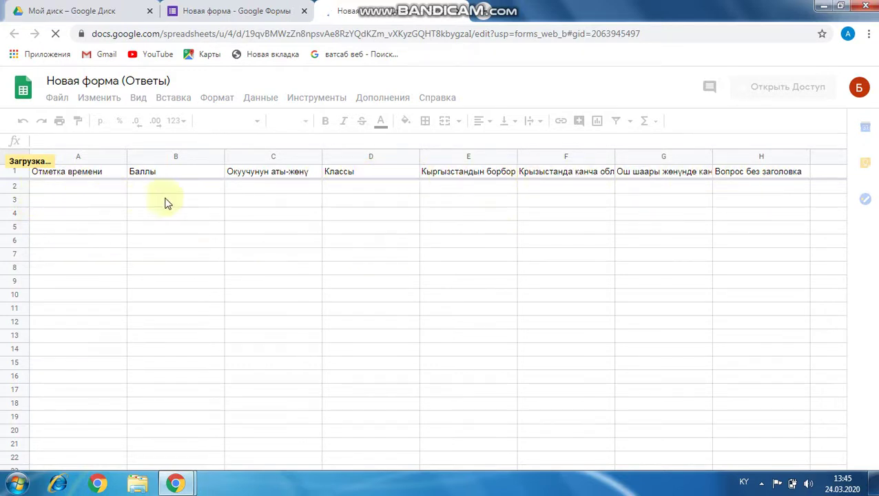
scroll(632, 367, "down", 12)
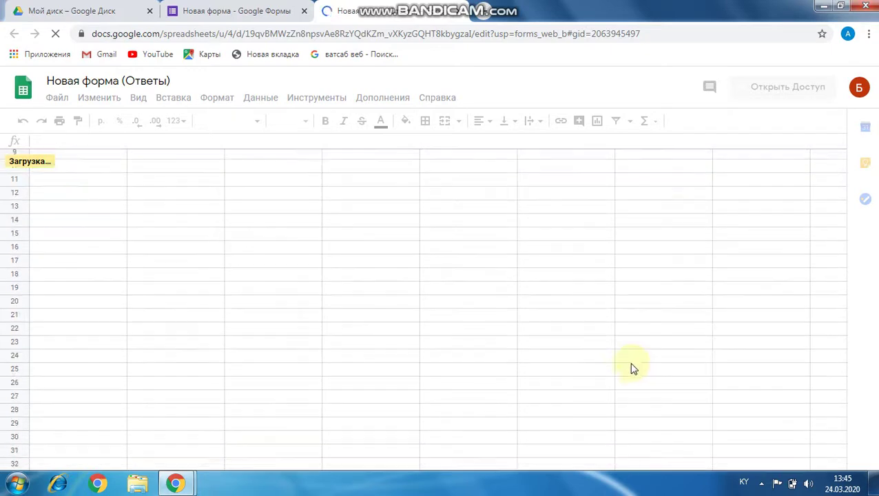
scroll(314, 326, "down", 6)
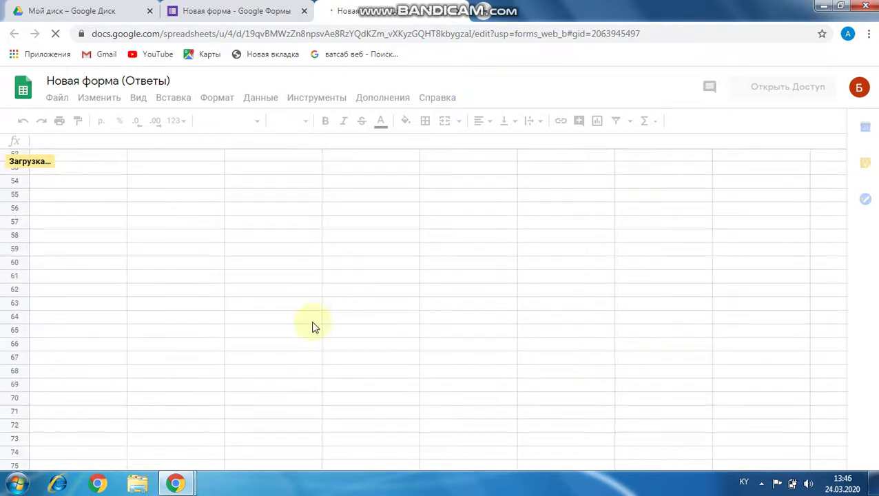